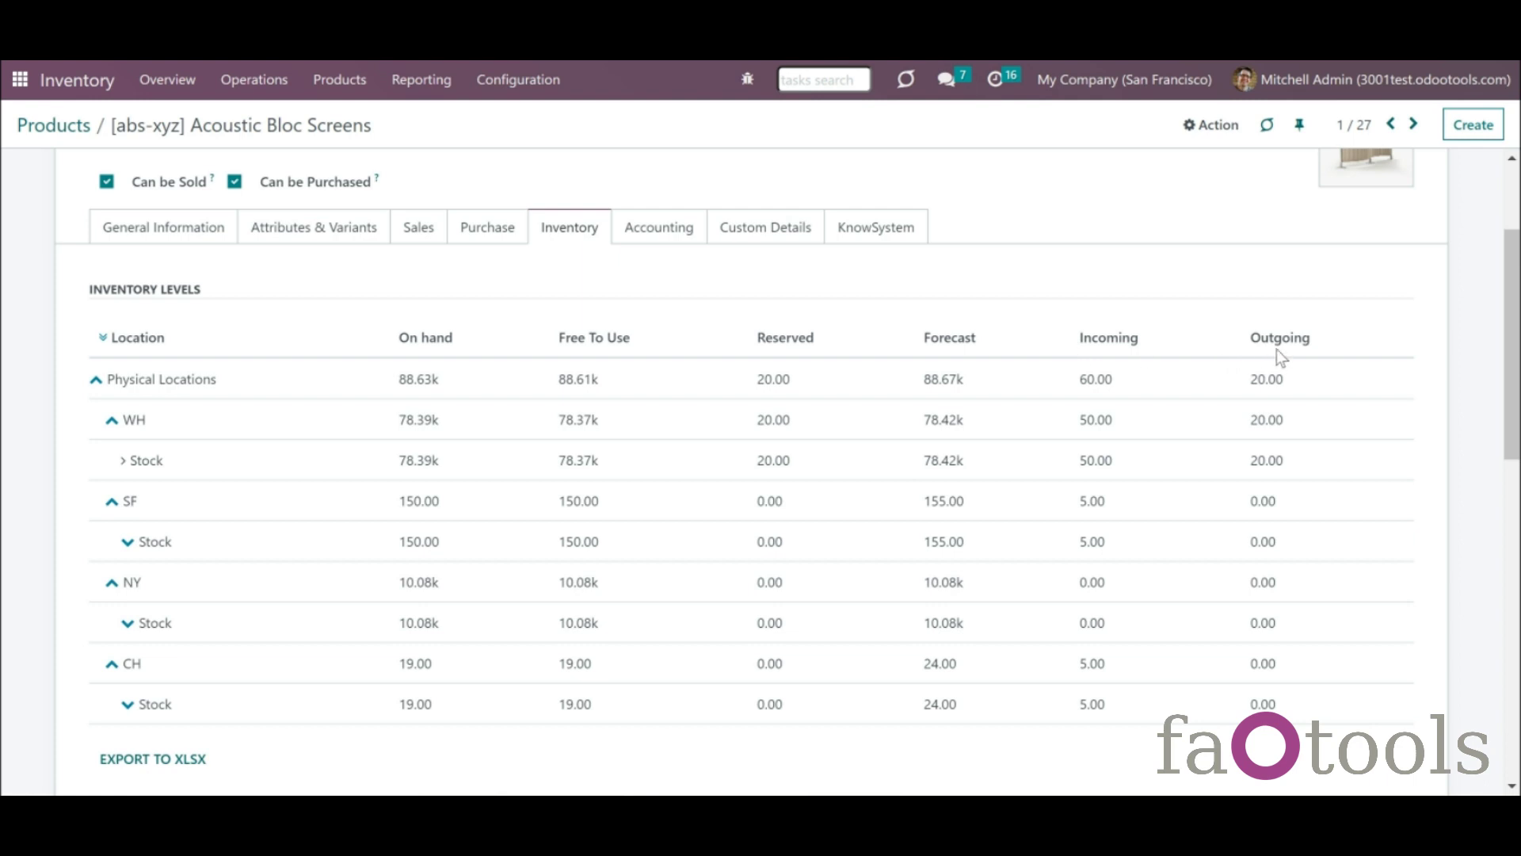
# - Expand and collapse the SF and WH branches in the inventory levels table, ending with all location levels expanded
pyautogui.moveTo(1506, 376); pyautogui.dragTo(1513, 208)
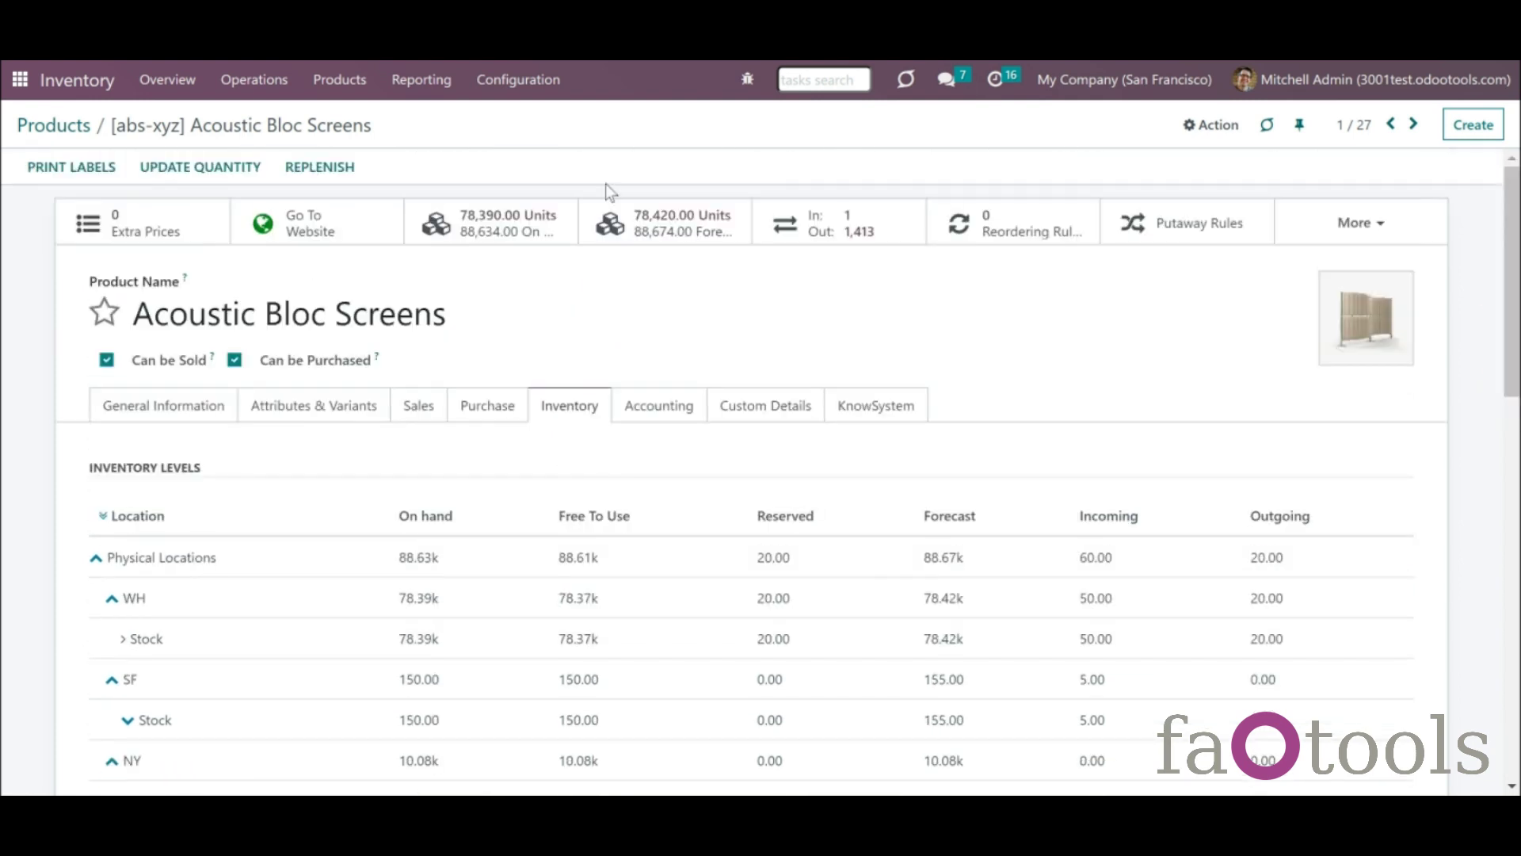
pyautogui.scroll(-3, 529, 507)
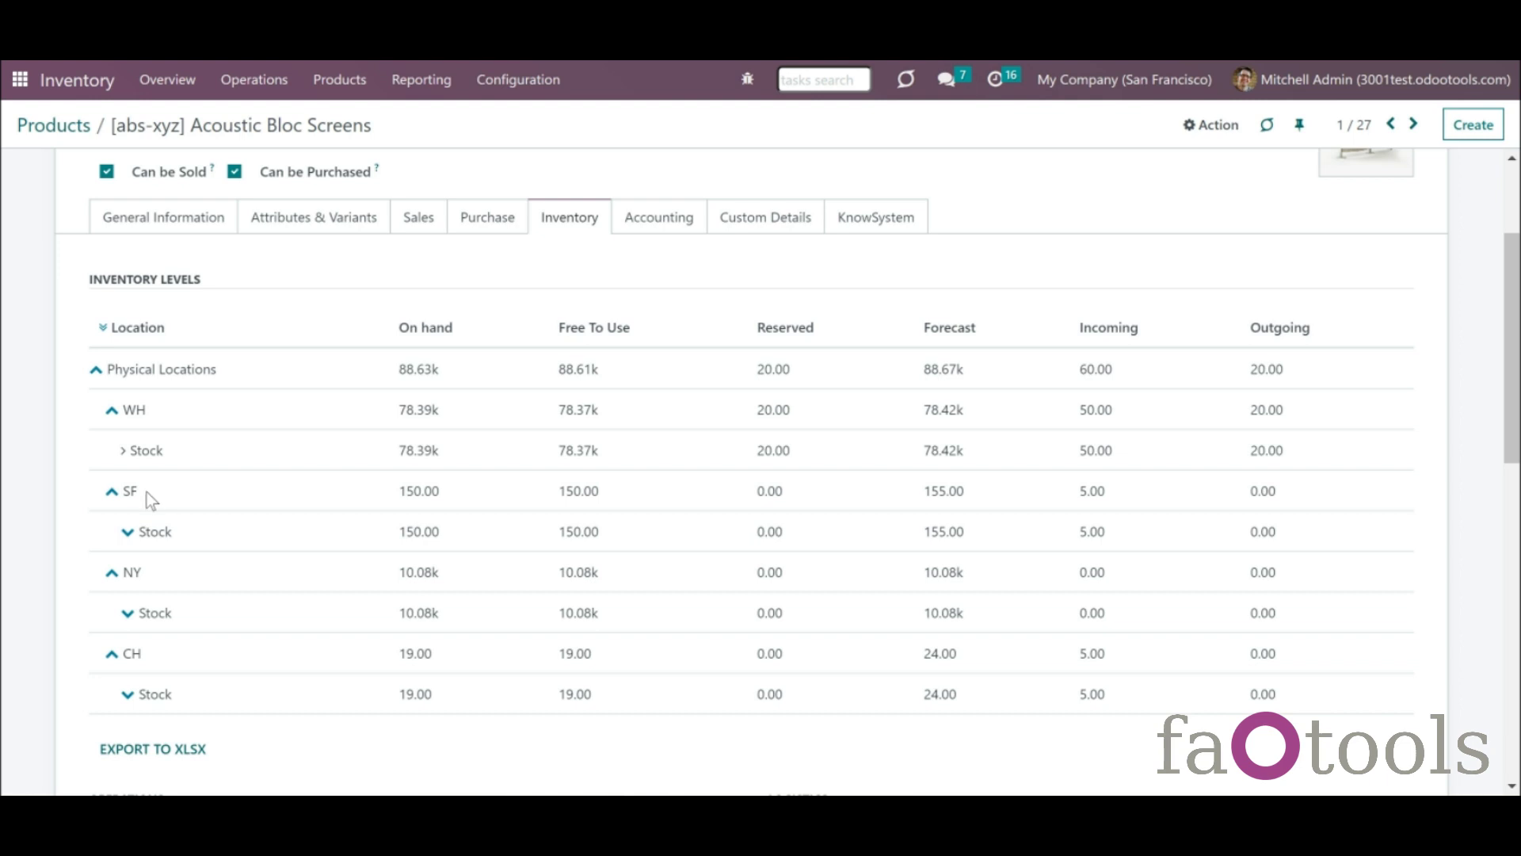
pyautogui.click(111, 492)
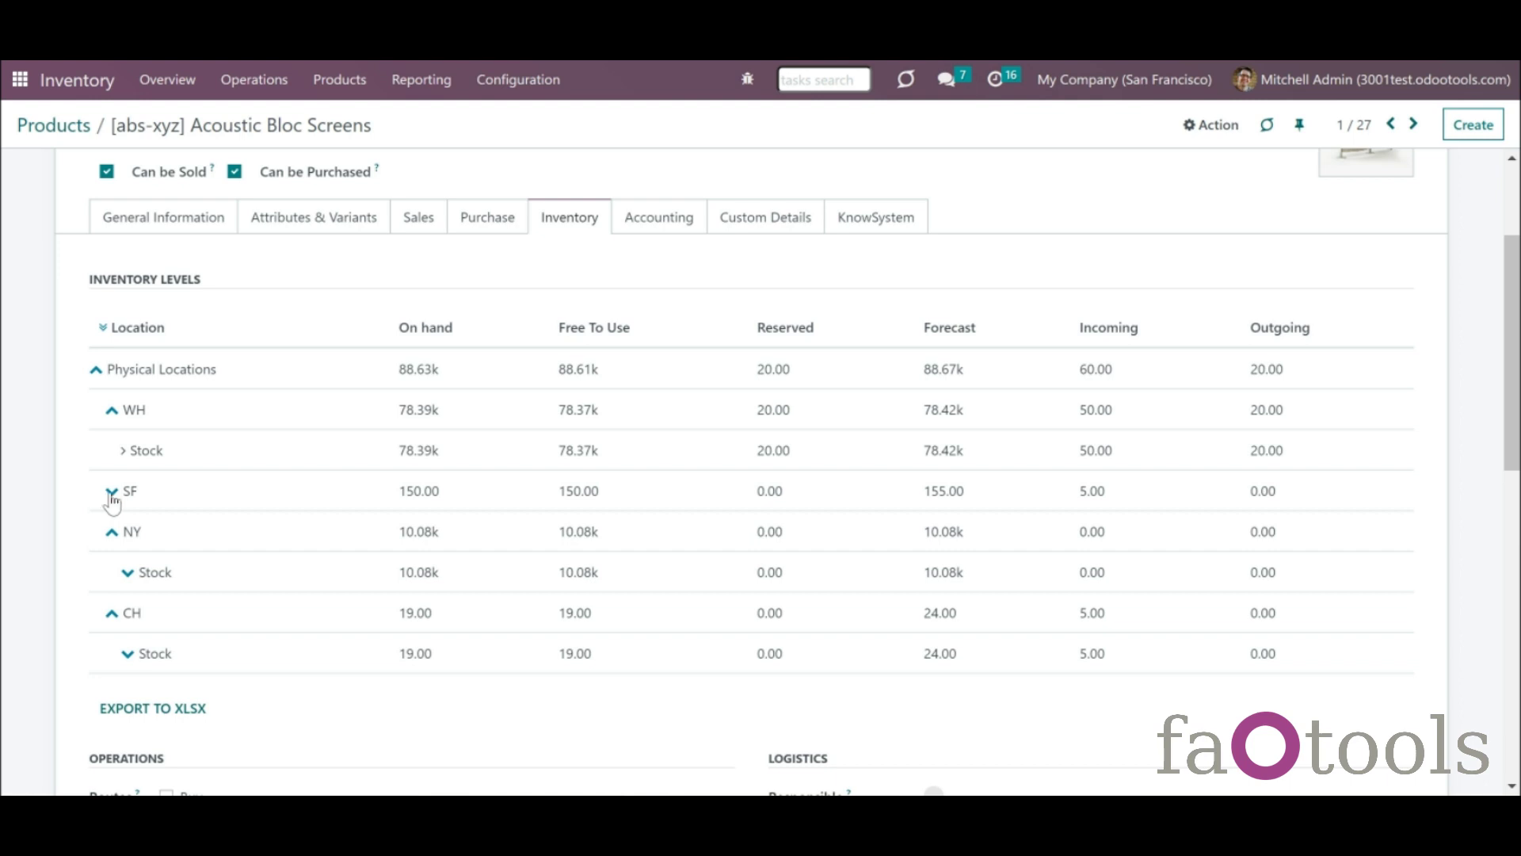
pyautogui.click(111, 495)
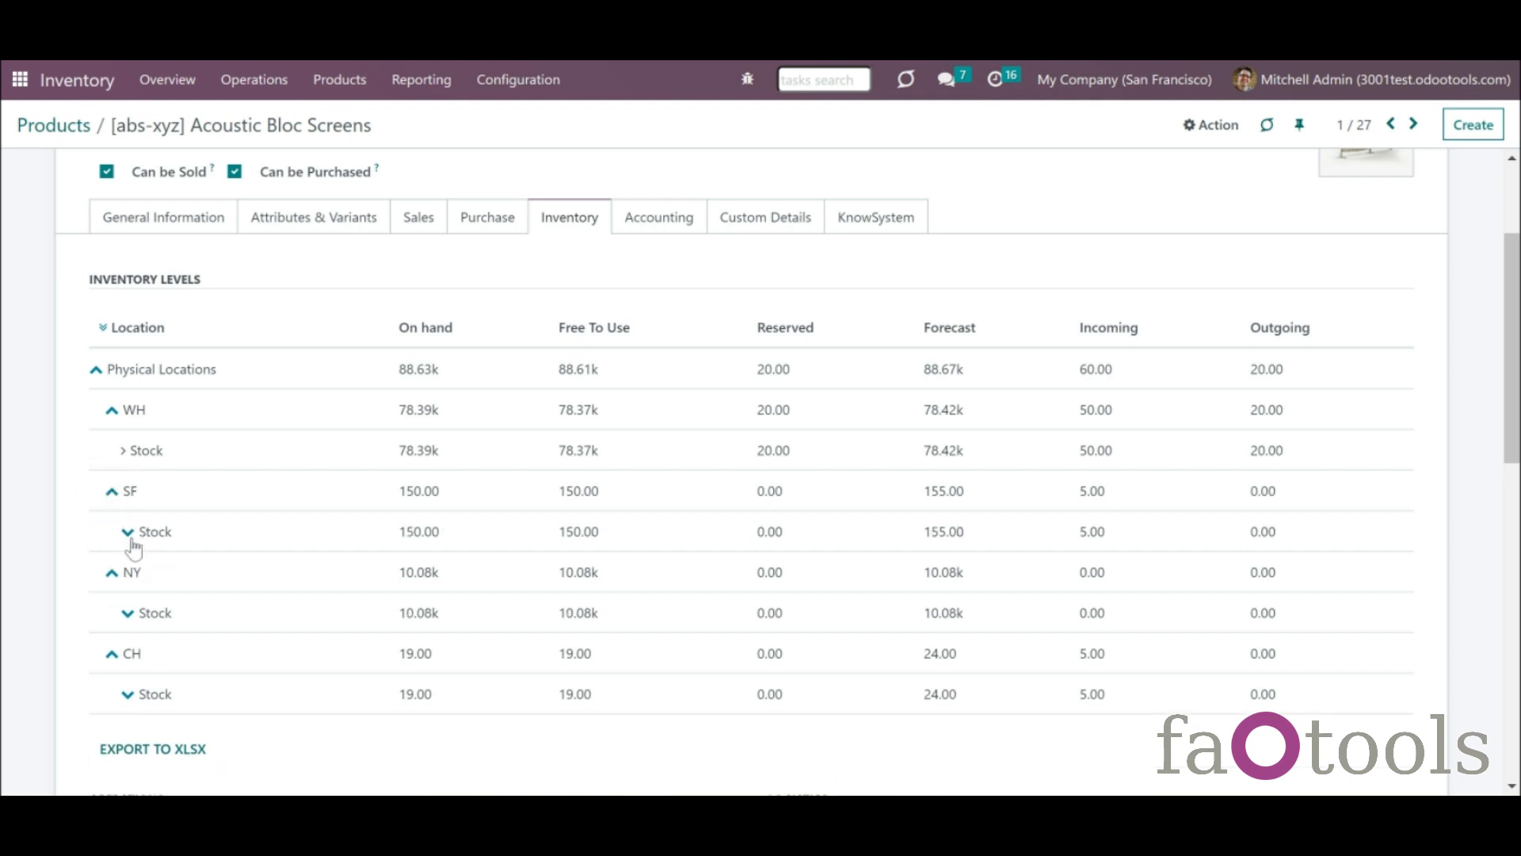
pyautogui.click(129, 533)
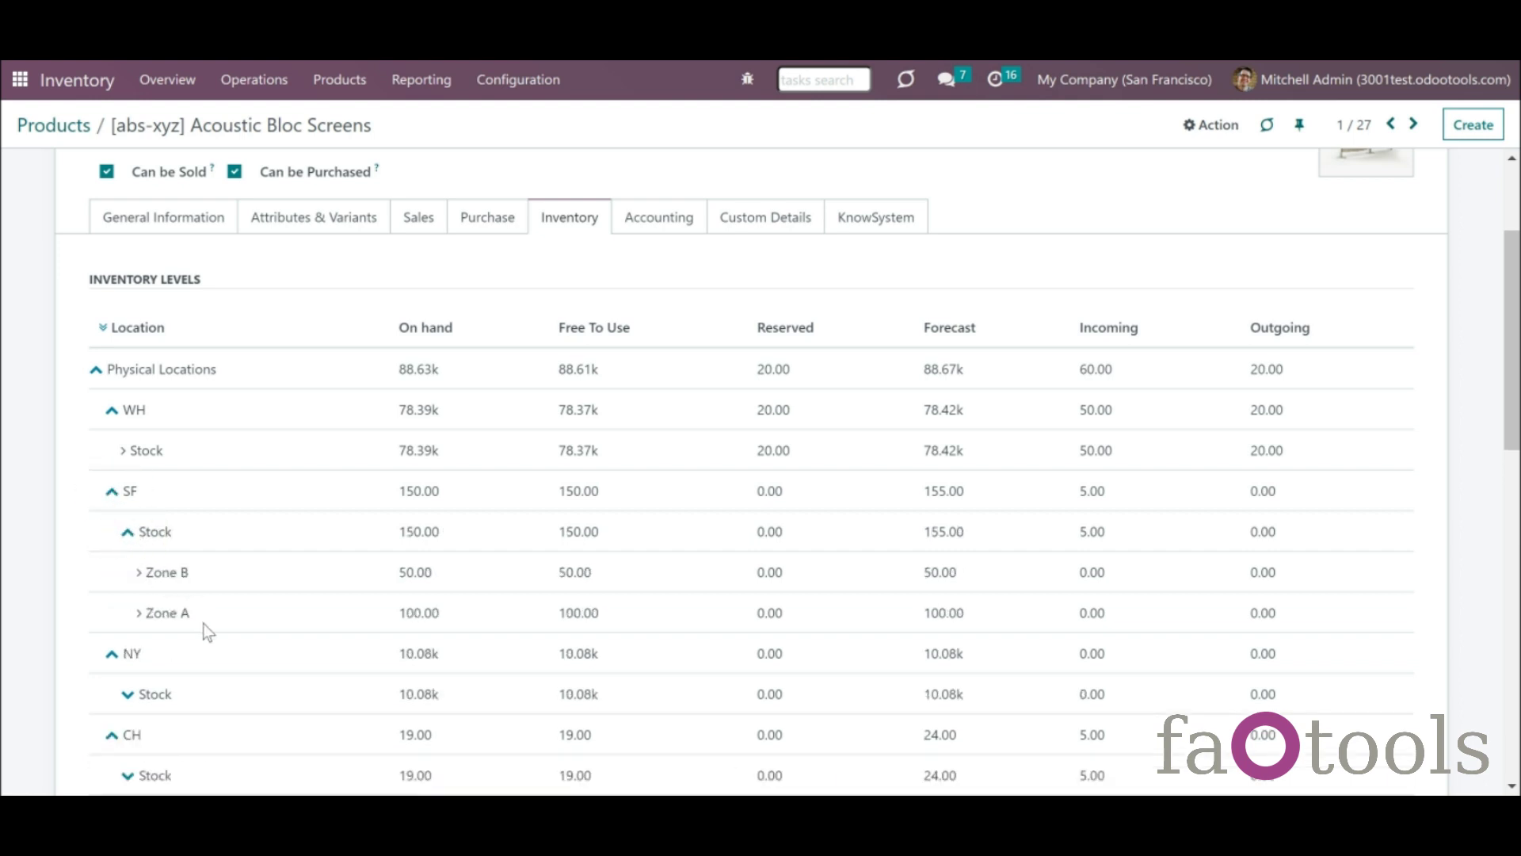
pyautogui.click(112, 494)
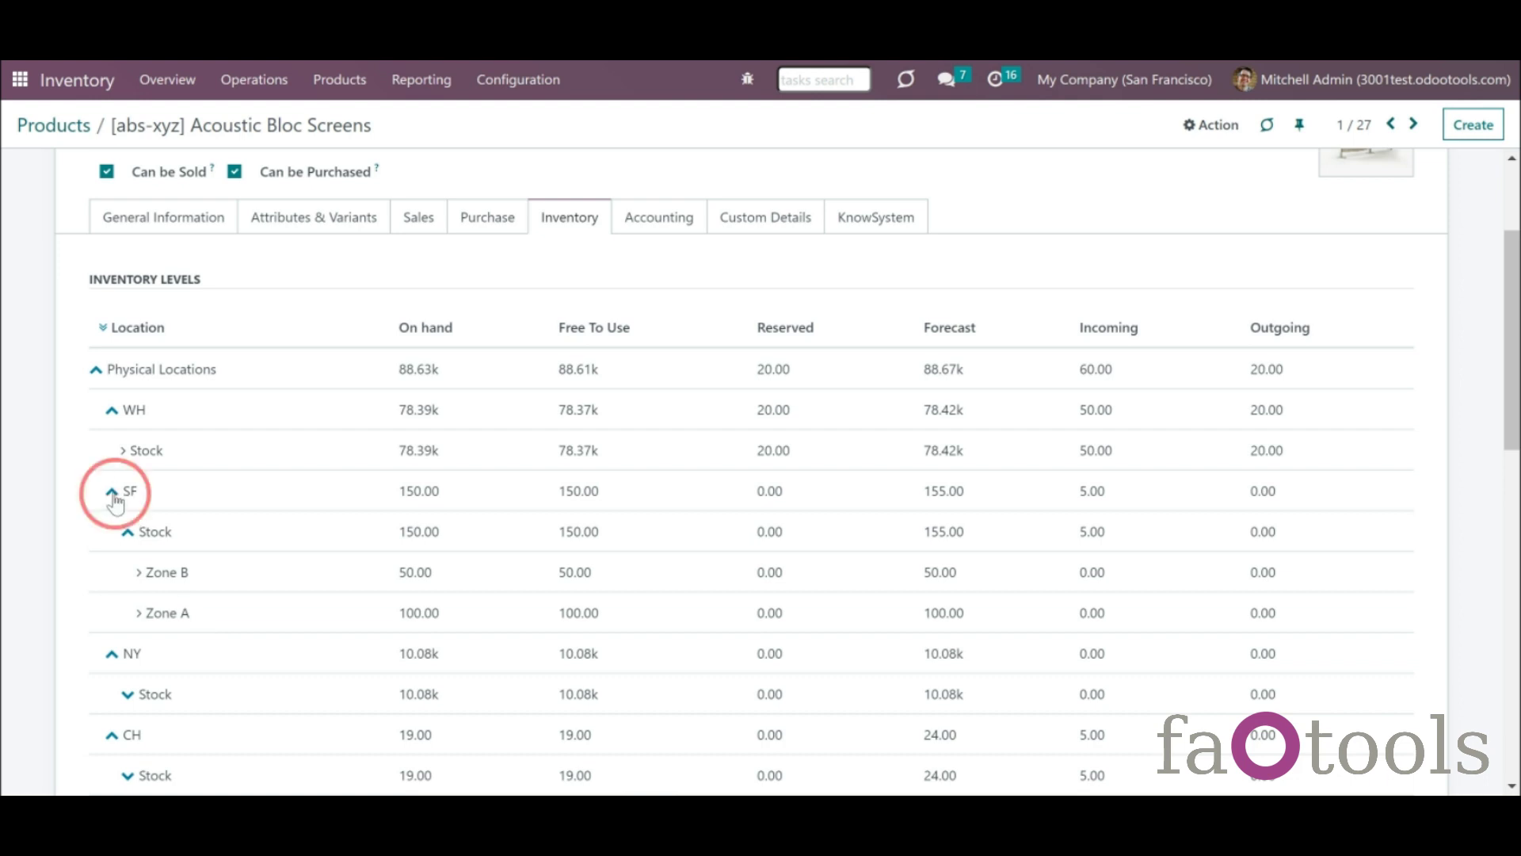
pyautogui.click(113, 412)
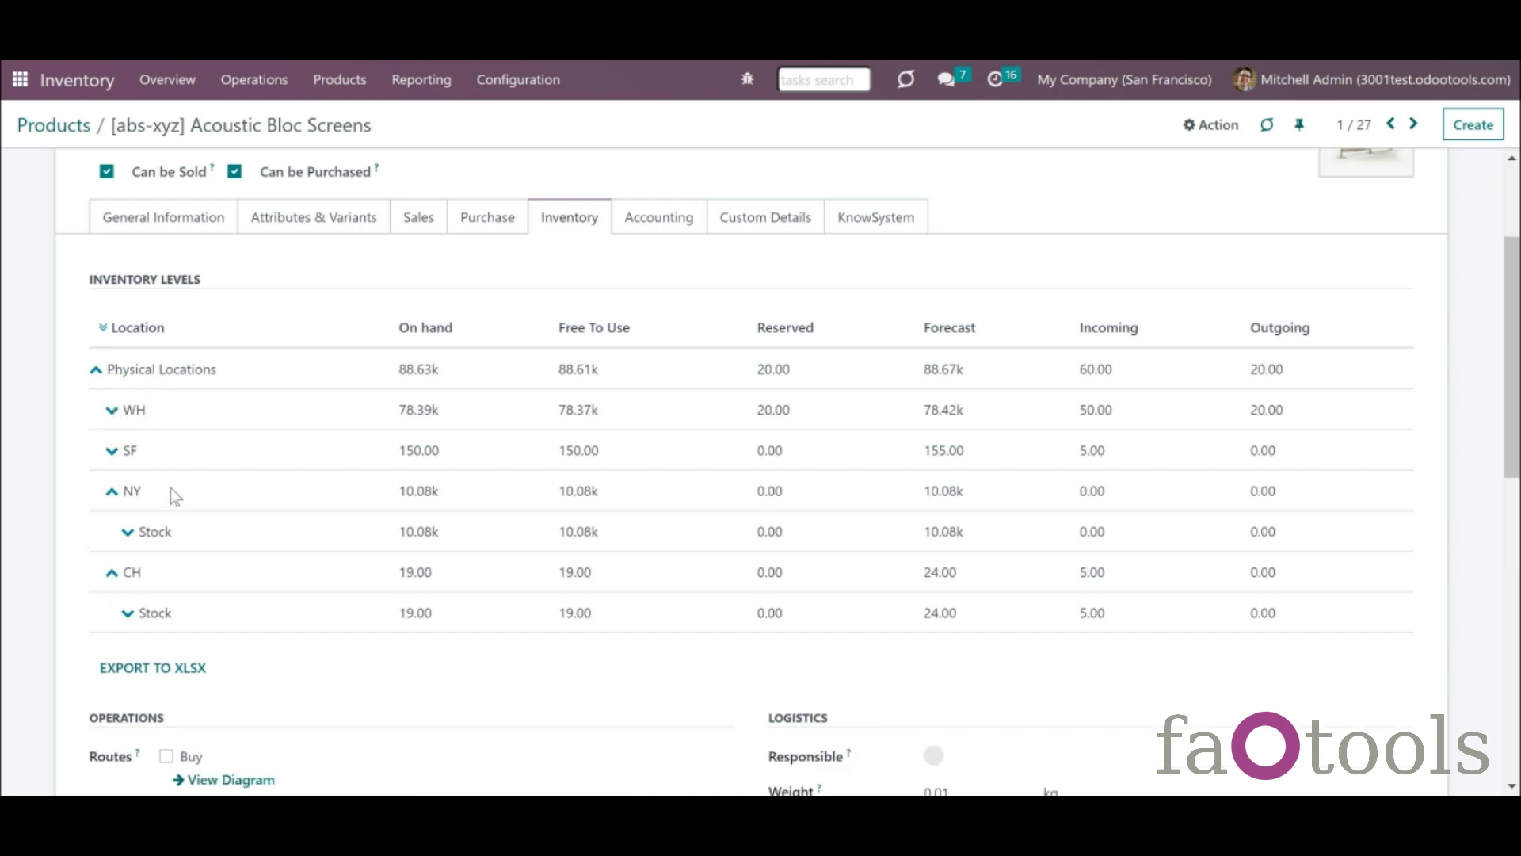
pyautogui.click(104, 328)
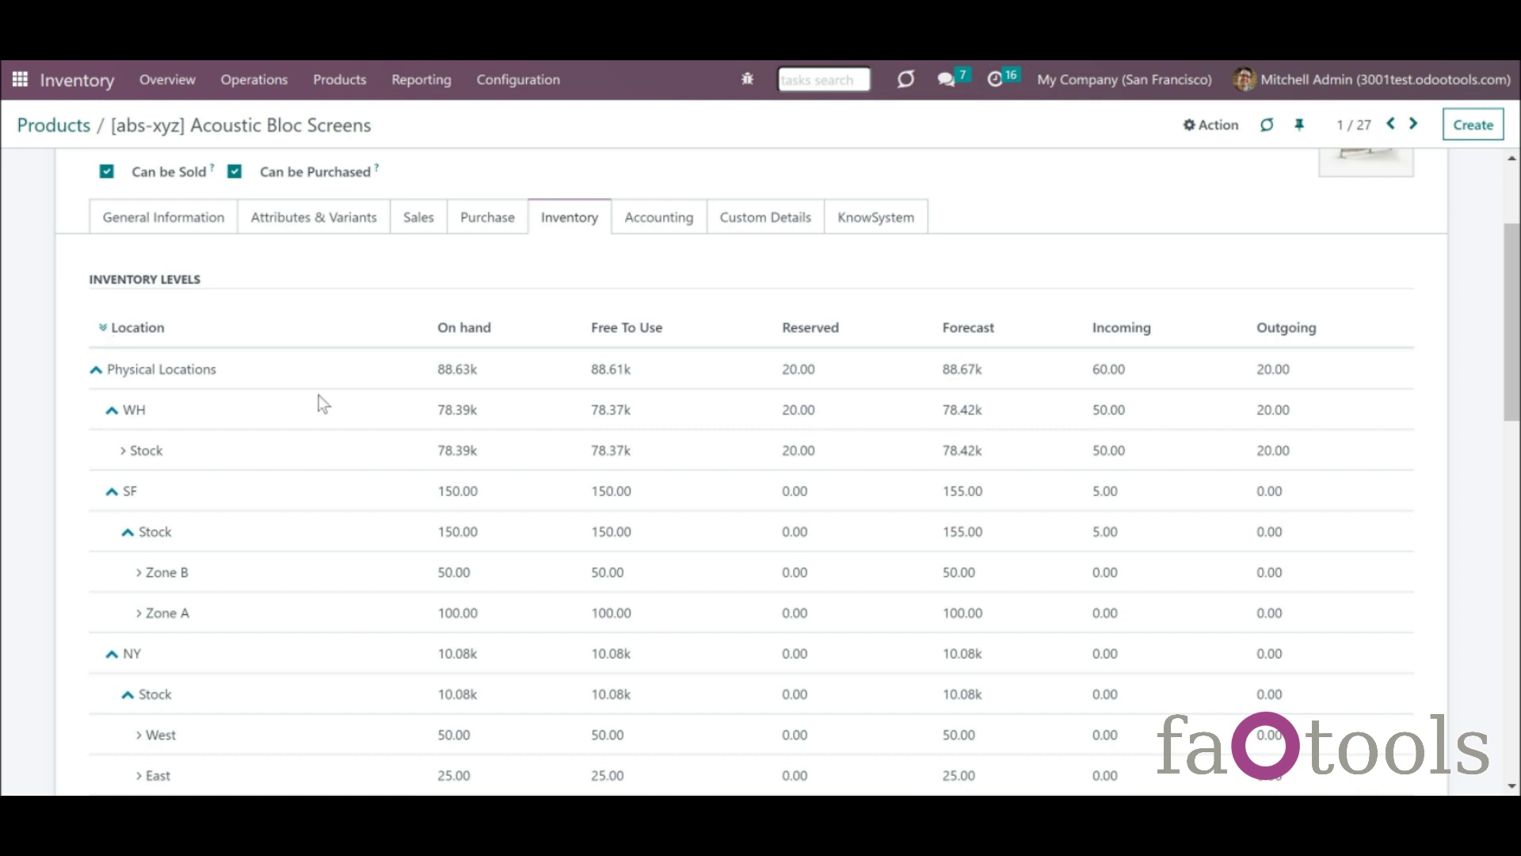
pyautogui.click(125, 452)
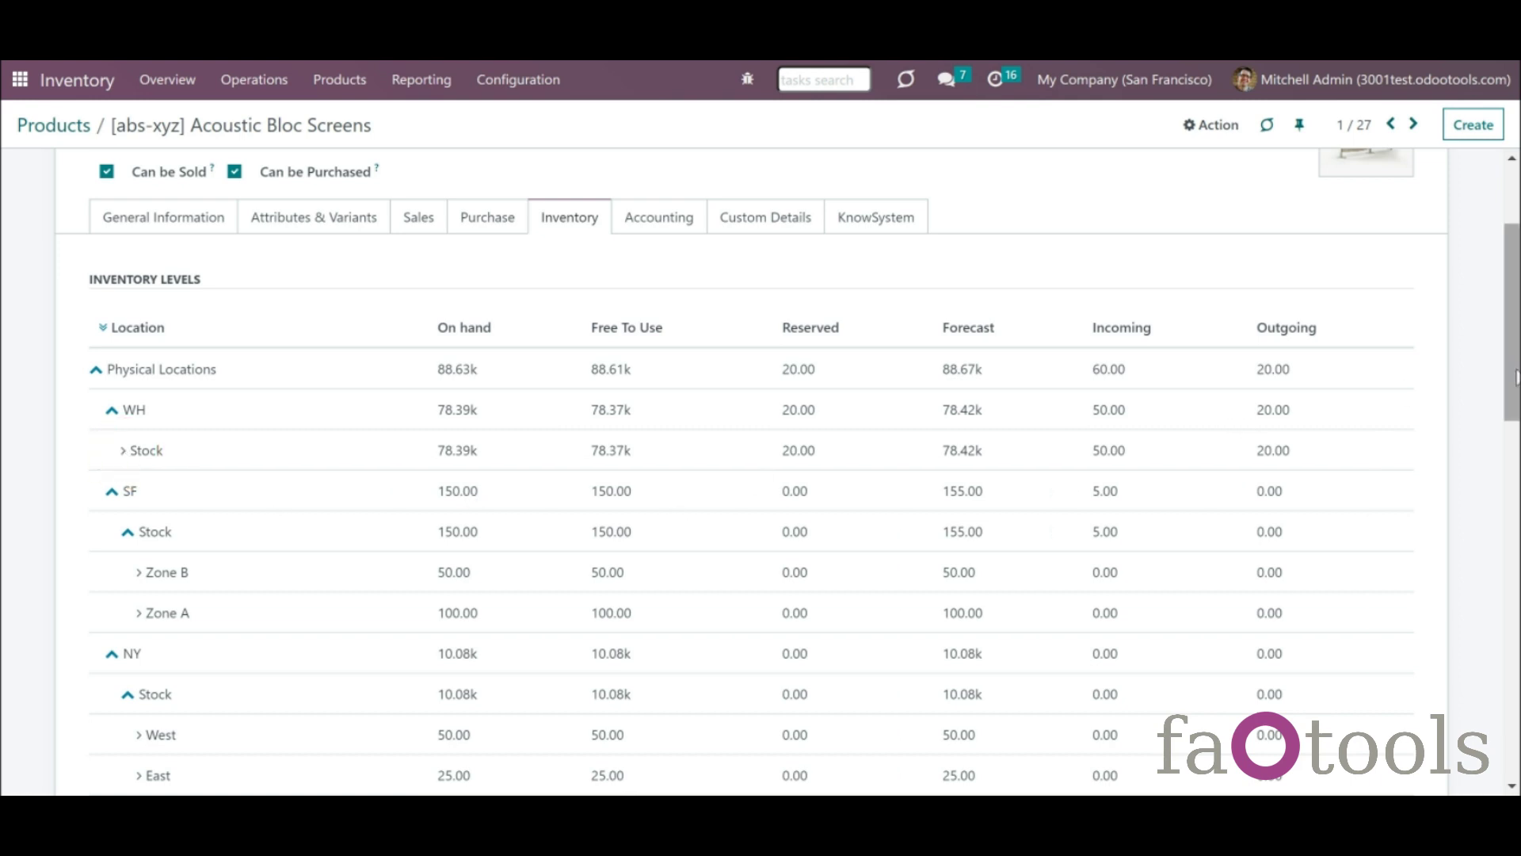
# - Export the product's inventory levels to XLSX and open the downloaded file
pyautogui.scroll(-3, 1515, 376)
pyautogui.scroll(-1, 1505, 370)
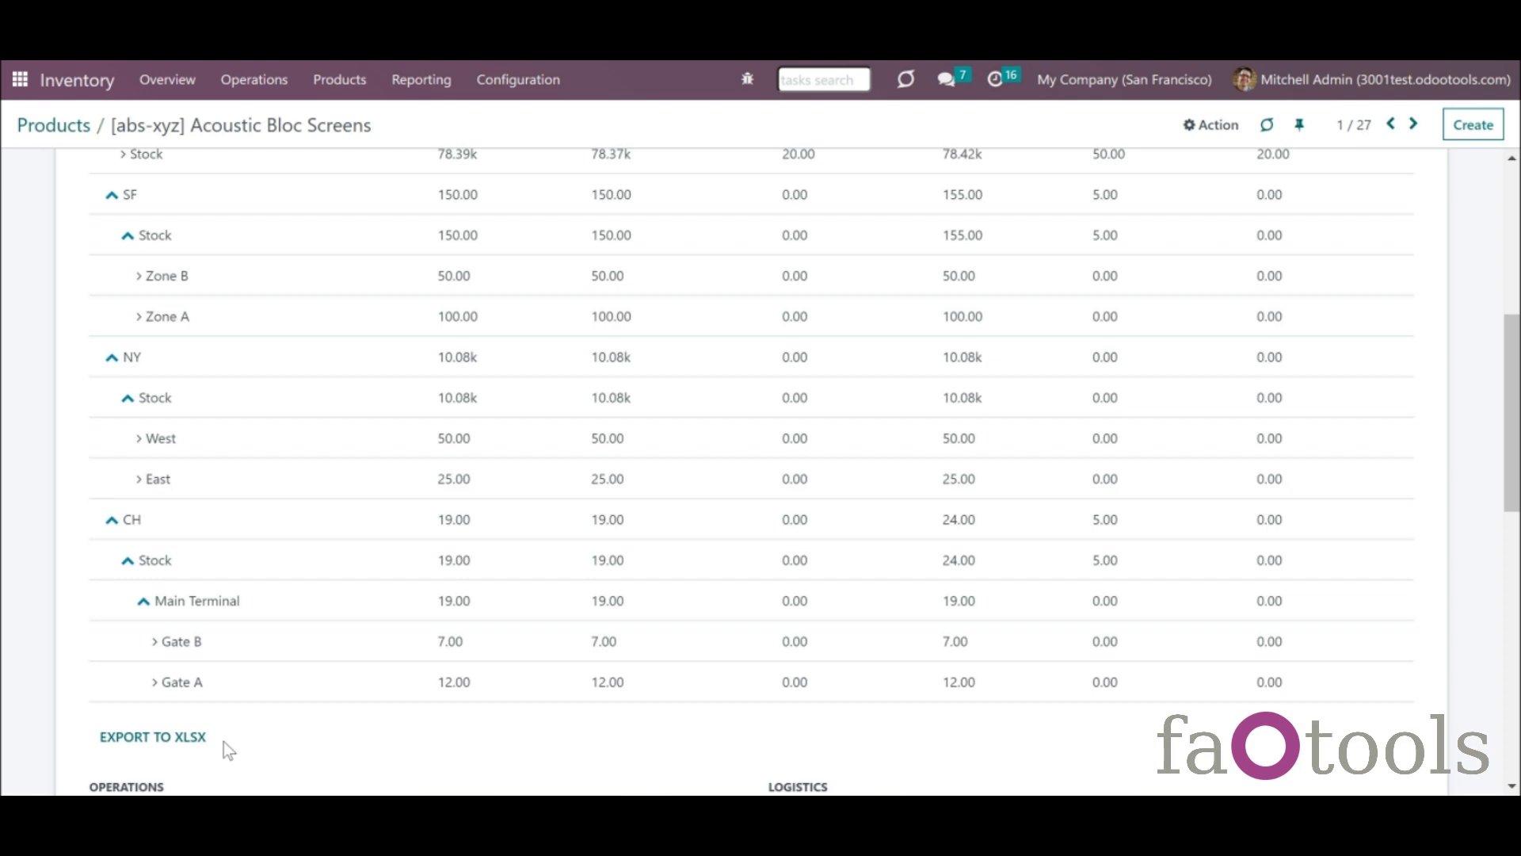
pyautogui.click(176, 737)
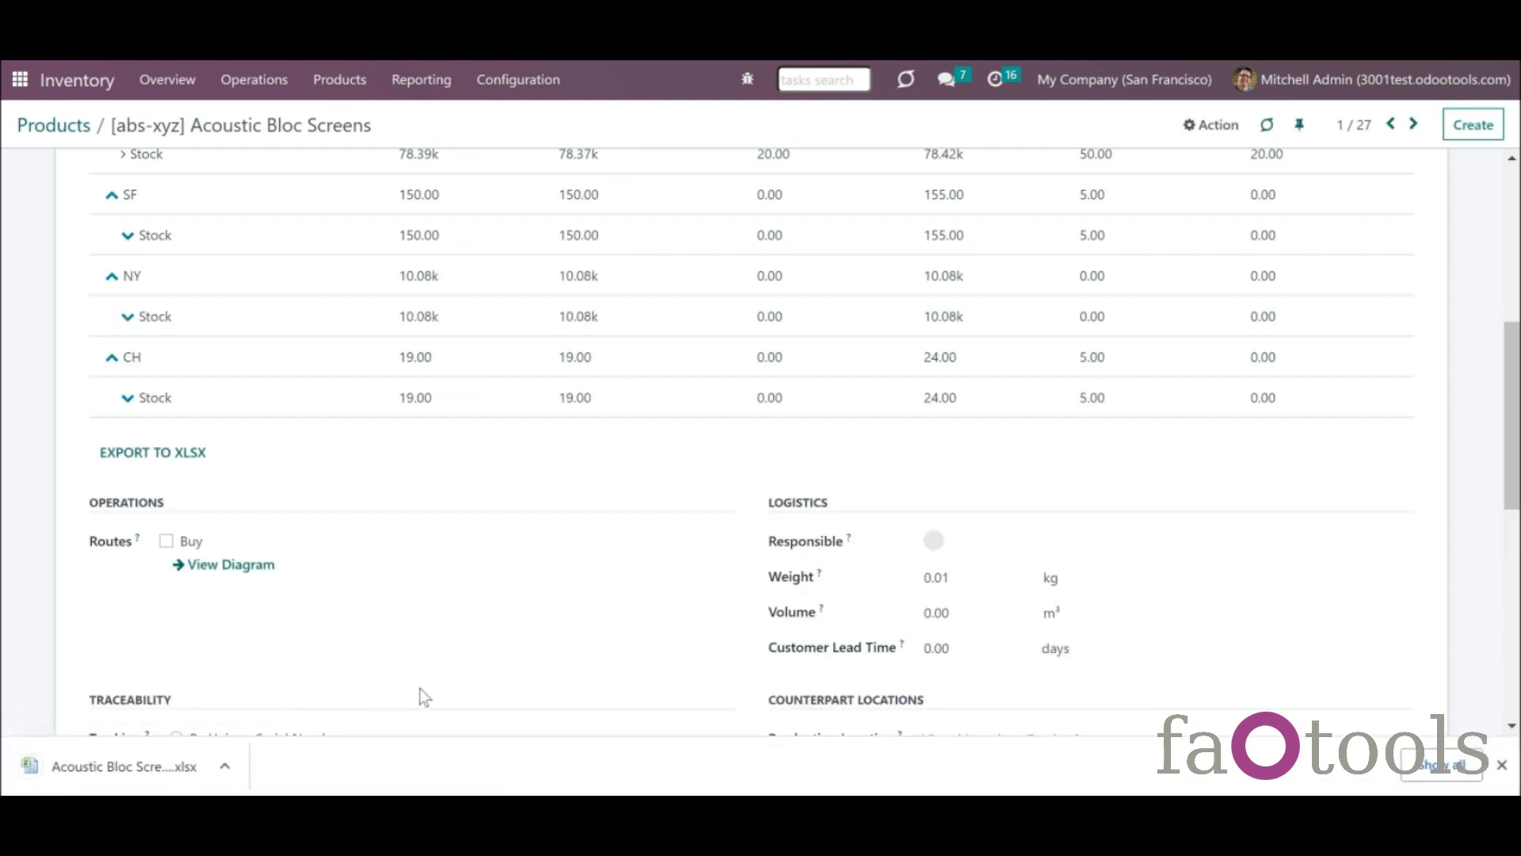
pyautogui.click(186, 763)
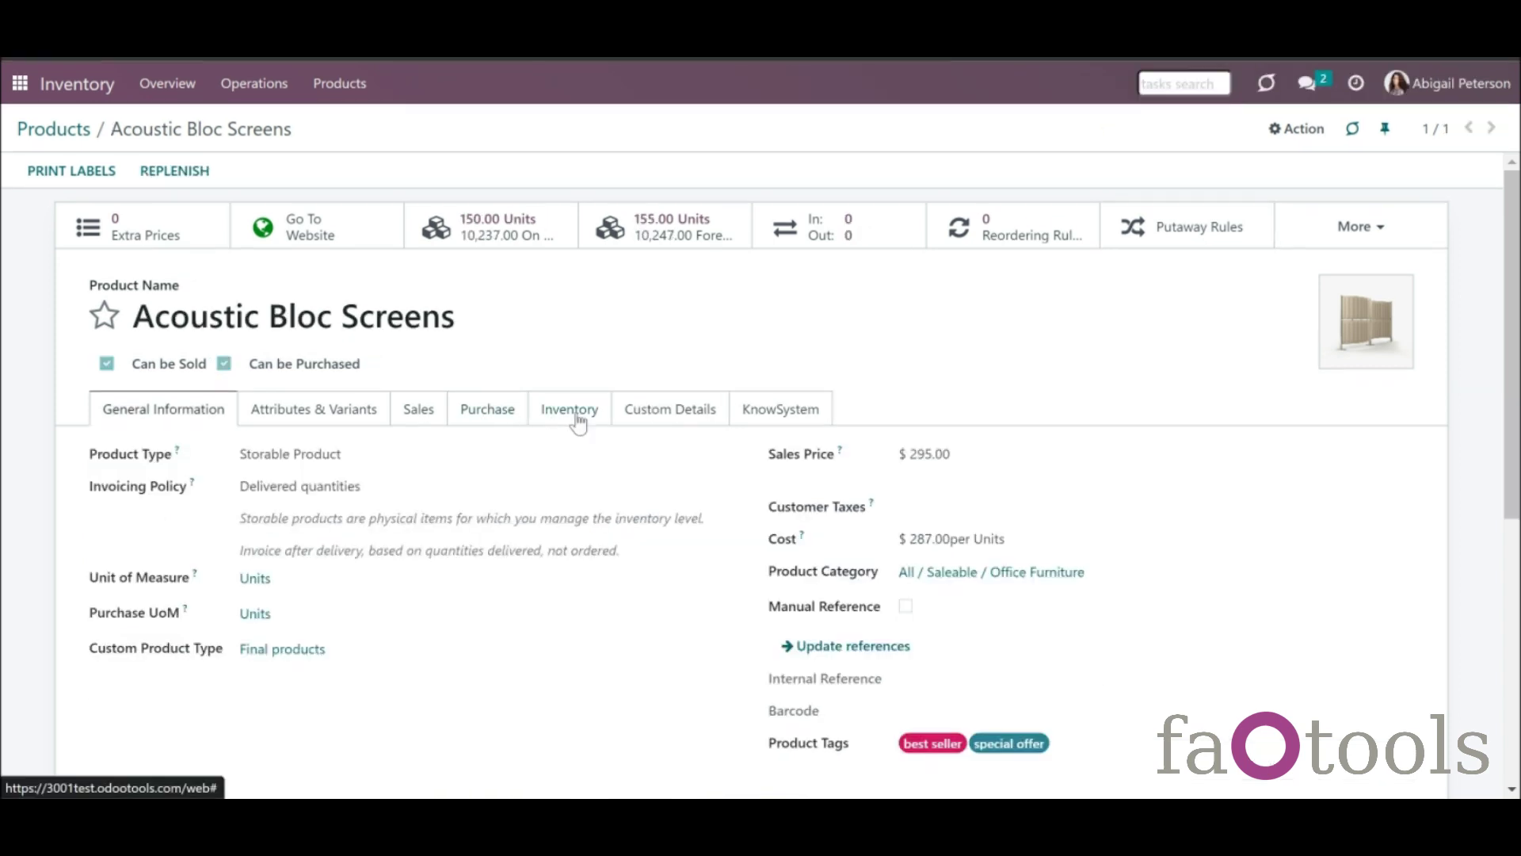
# - Show the inventory levels of Acoustic Bloc Screens in the second user's session and expand Physical Locations
pyautogui.click(576, 418)
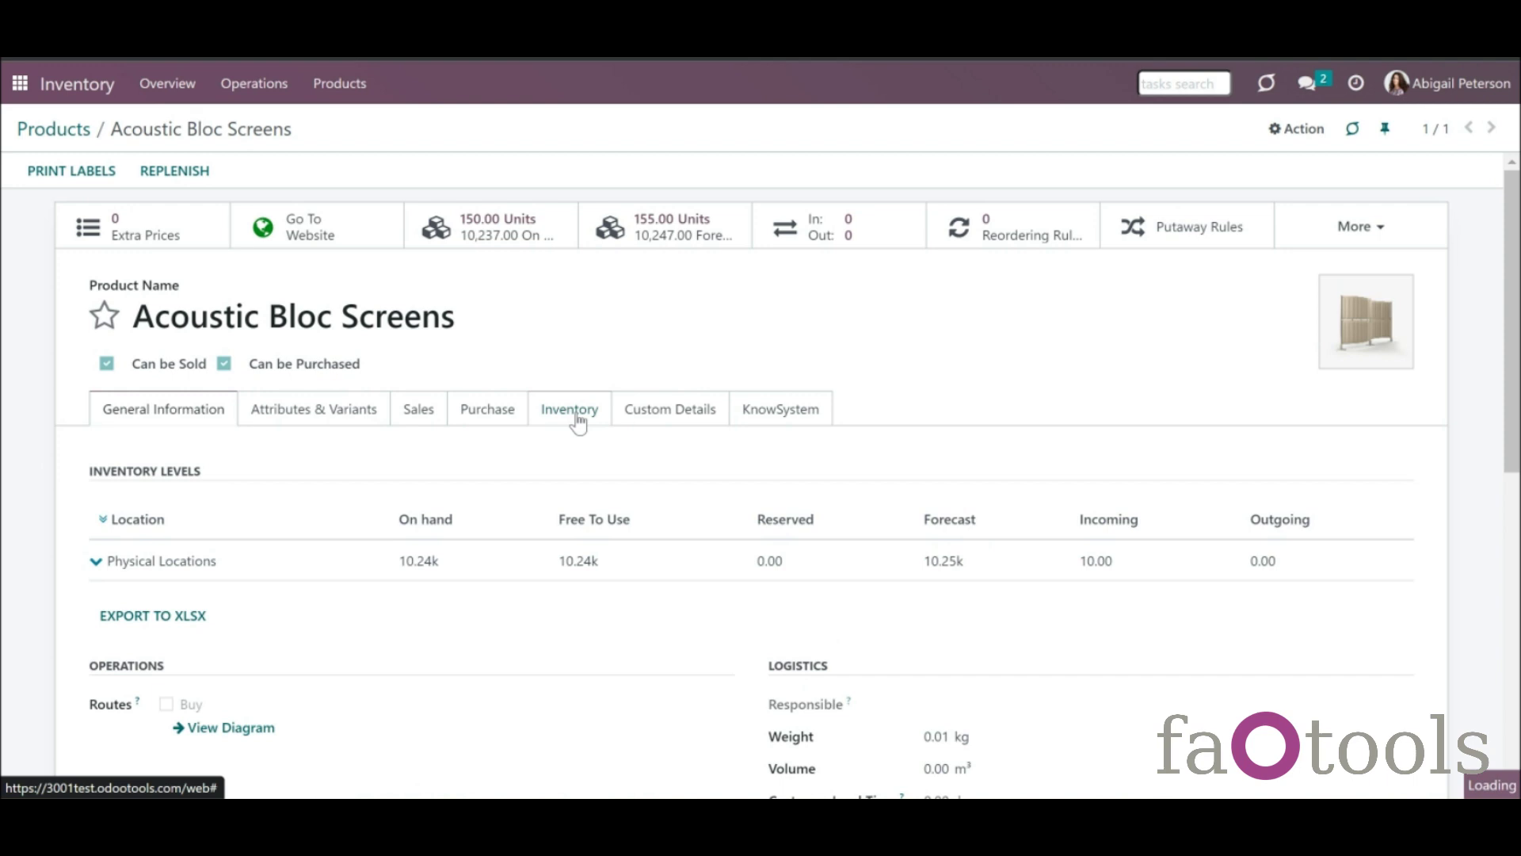
pyautogui.click(97, 562)
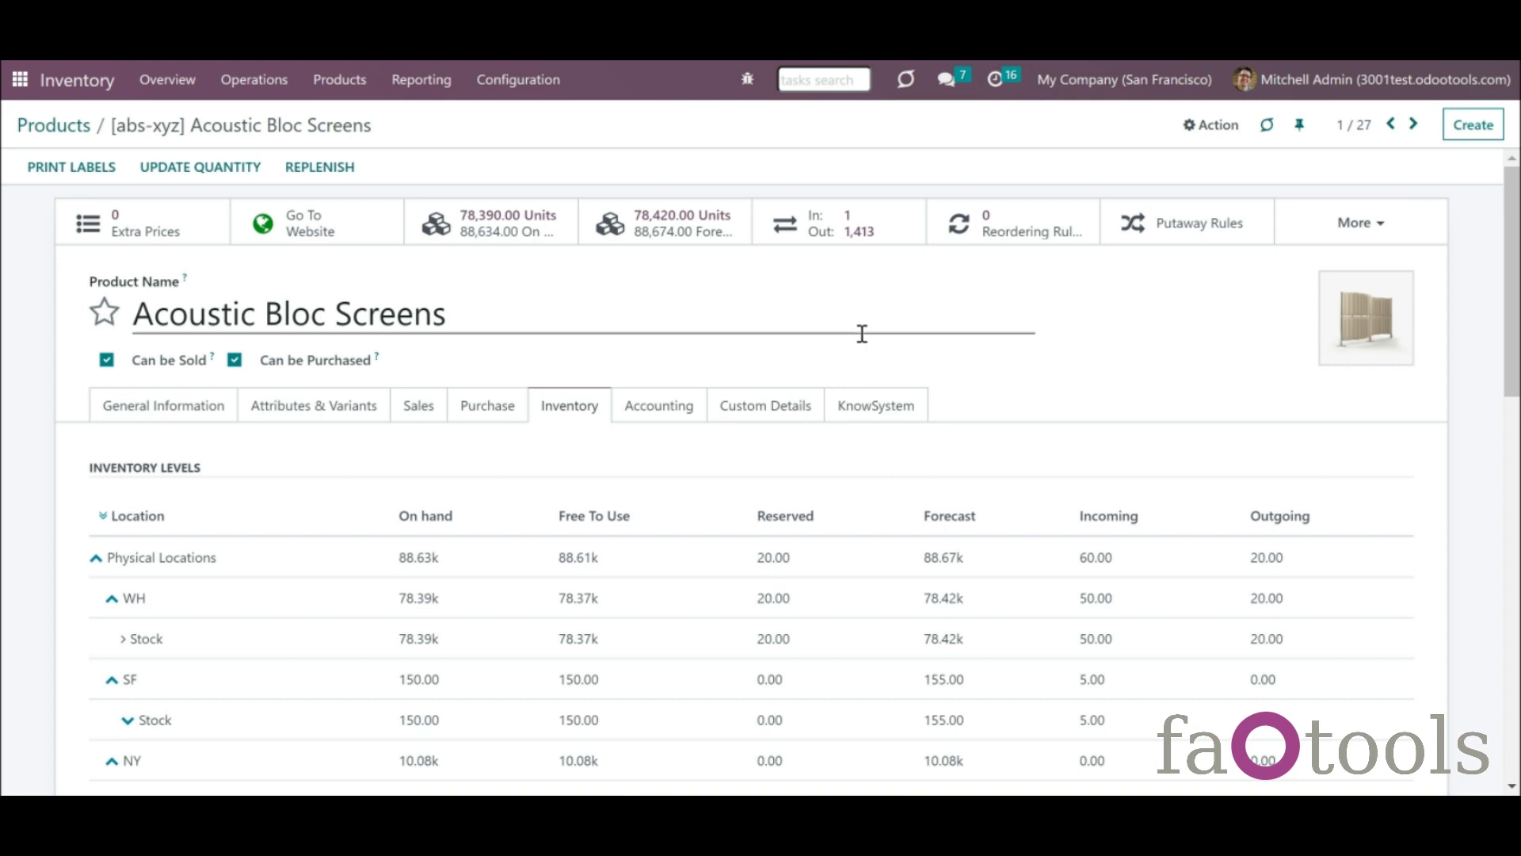
# - Enable "Inventory levels on button request" under Stocks by Locations in the inventory settings and save
pyautogui.click(525, 89)
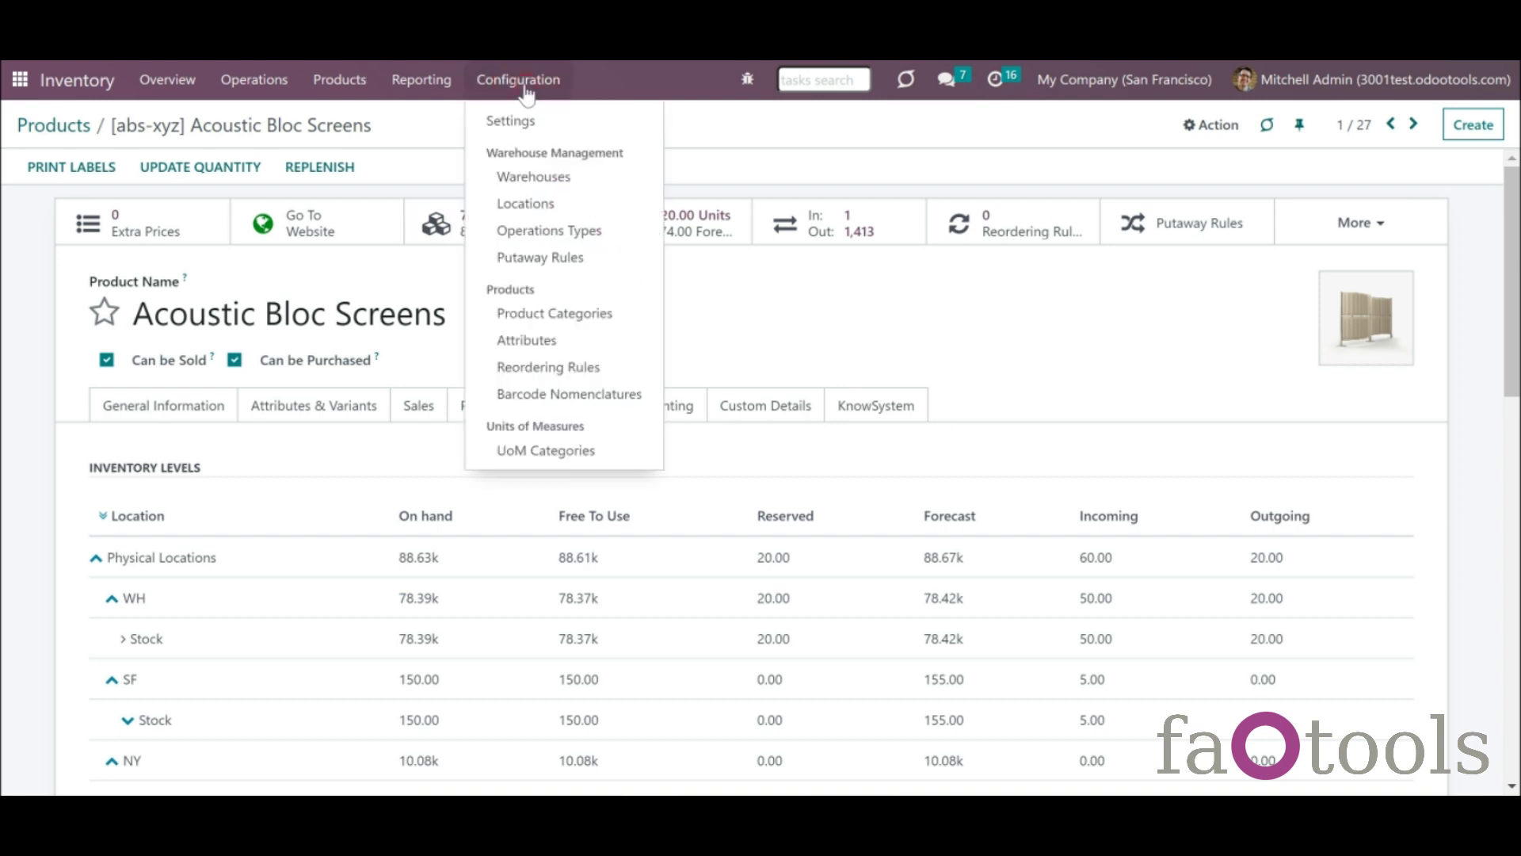
pyautogui.click(532, 122)
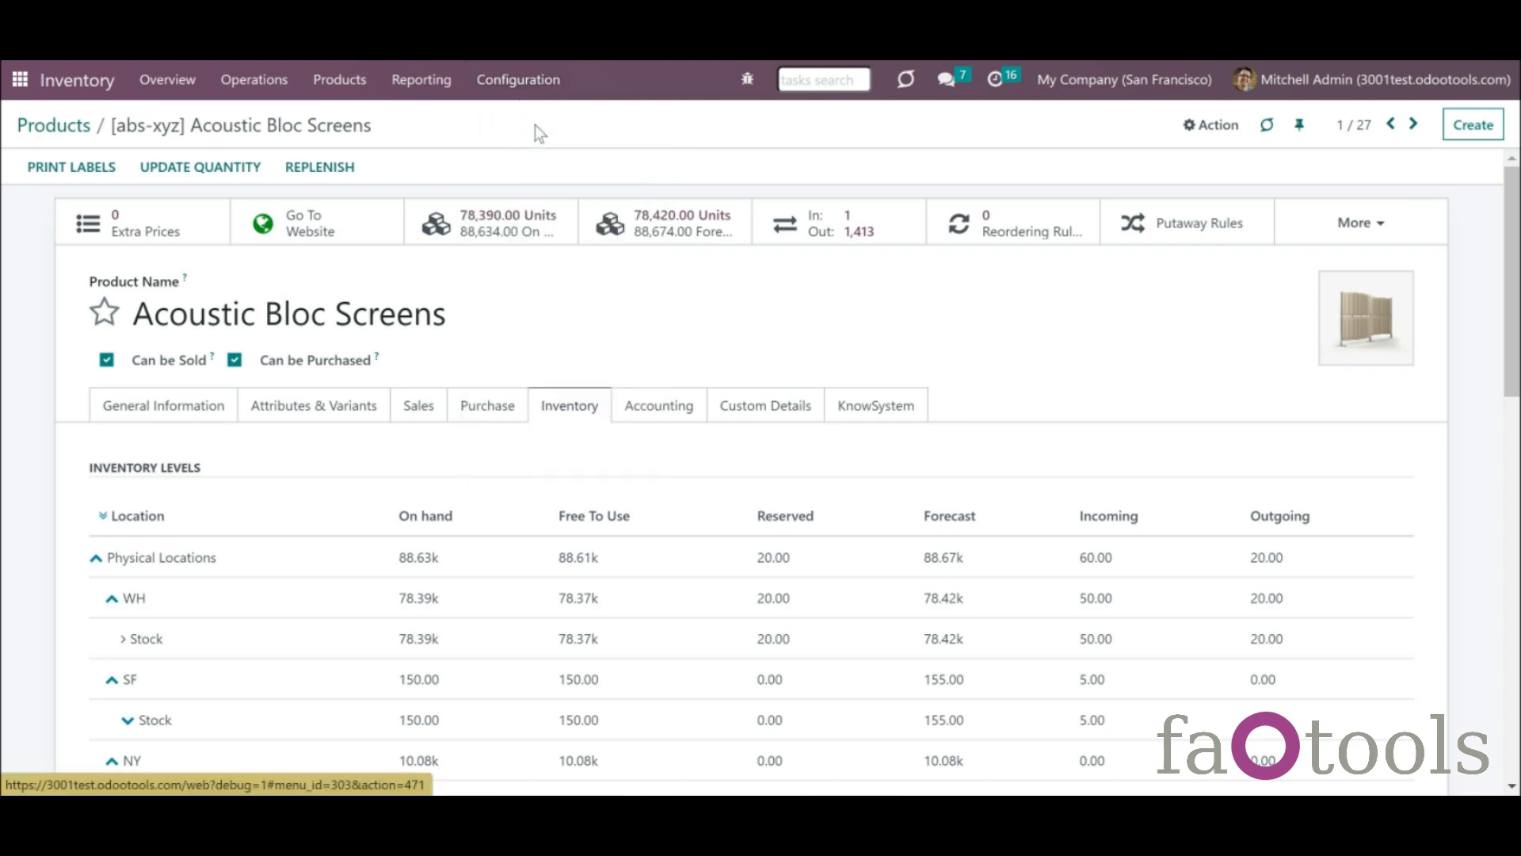
pyautogui.scroll(-5, 1498, 245)
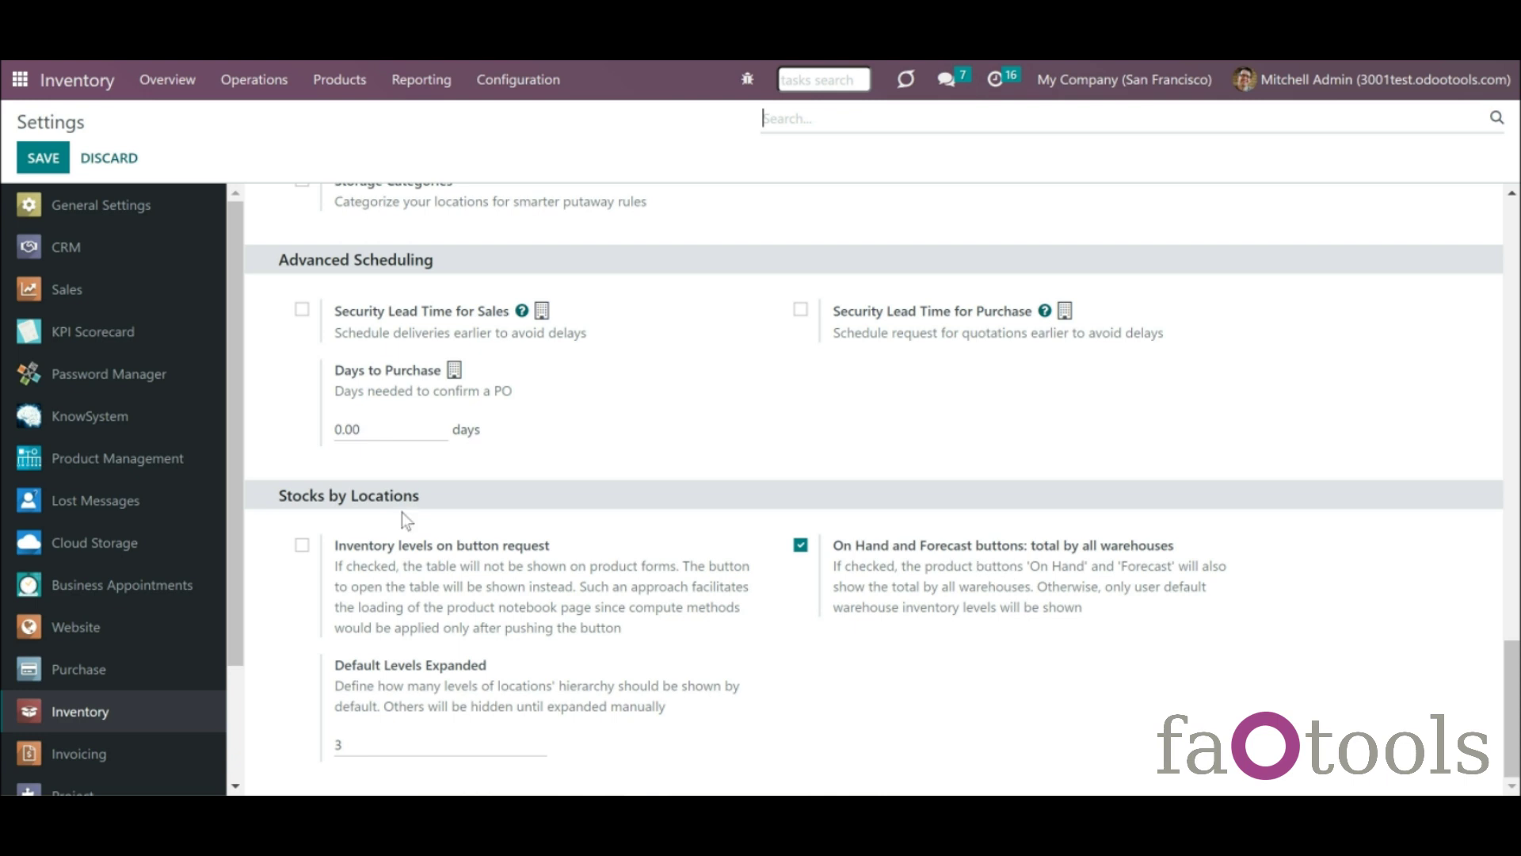
pyautogui.click(301, 547)
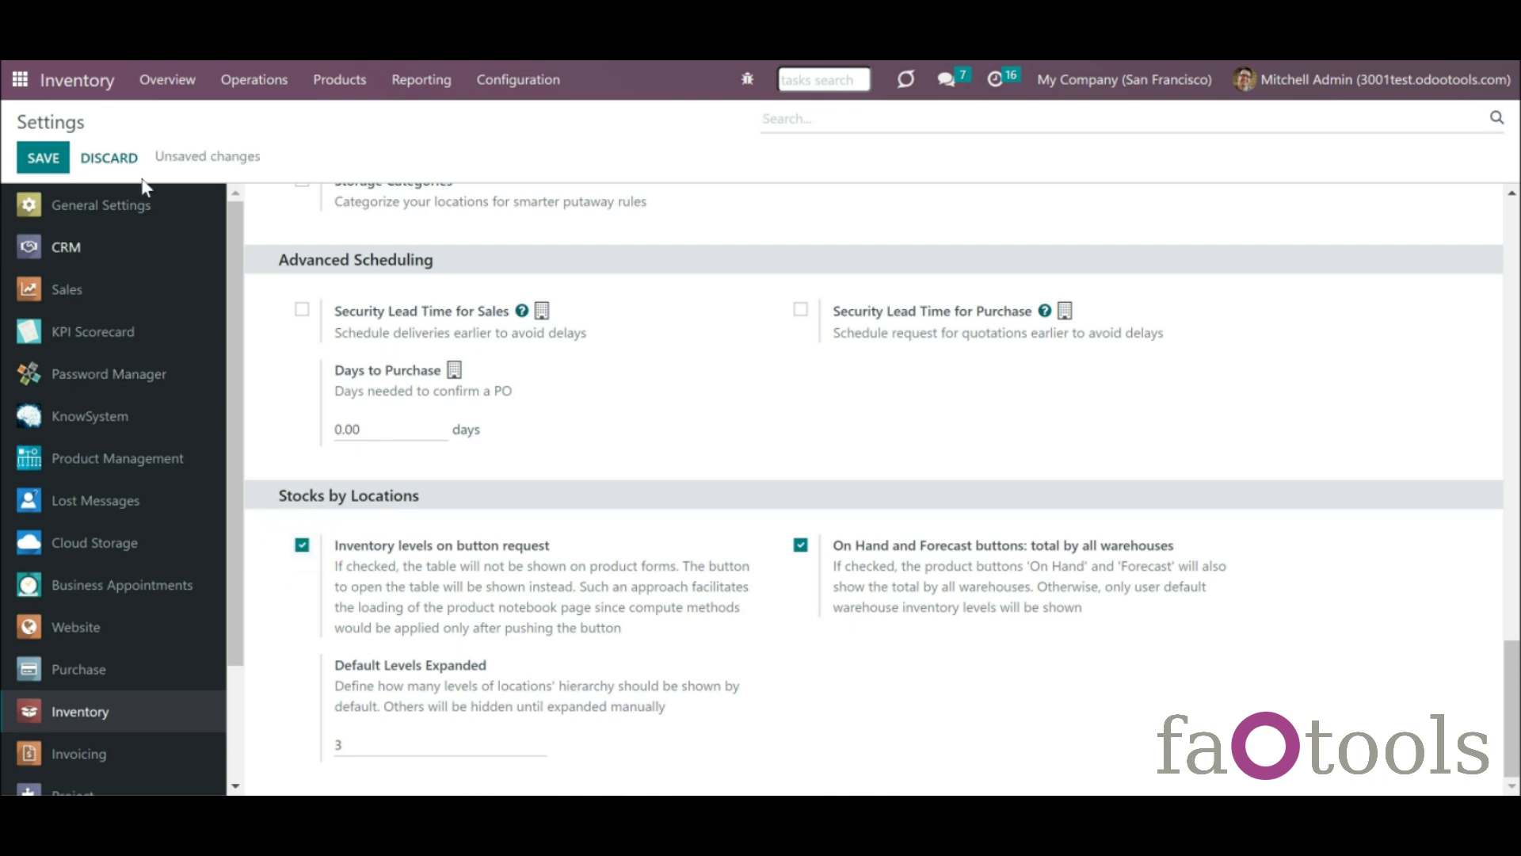
pyautogui.click(47, 156)
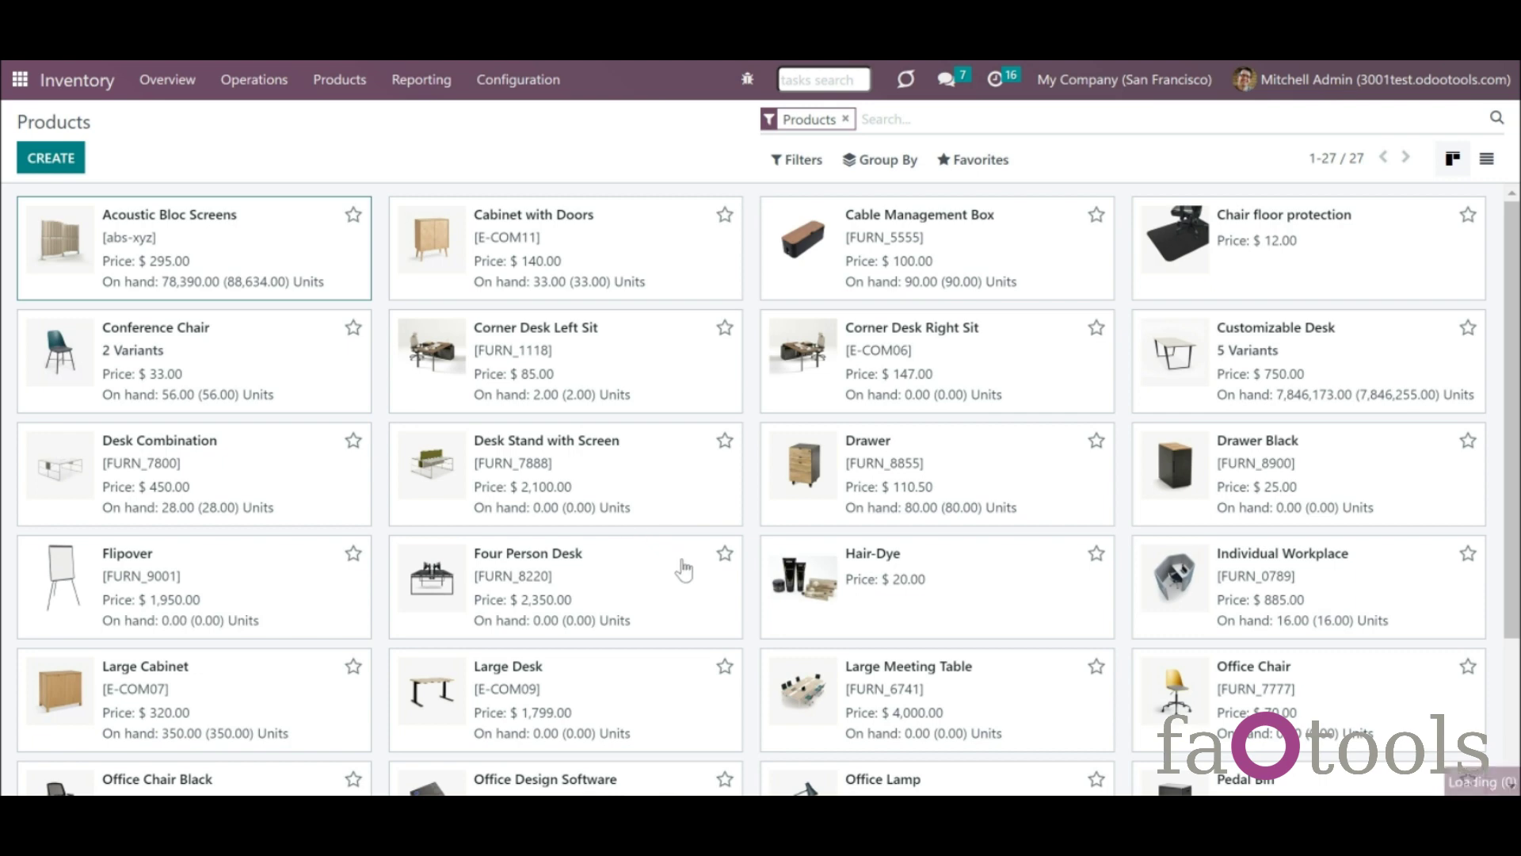
# - View the stocks by locations of Acoustic Bloc Screens from its inventory details and close the overview
pyautogui.click(604, 410)
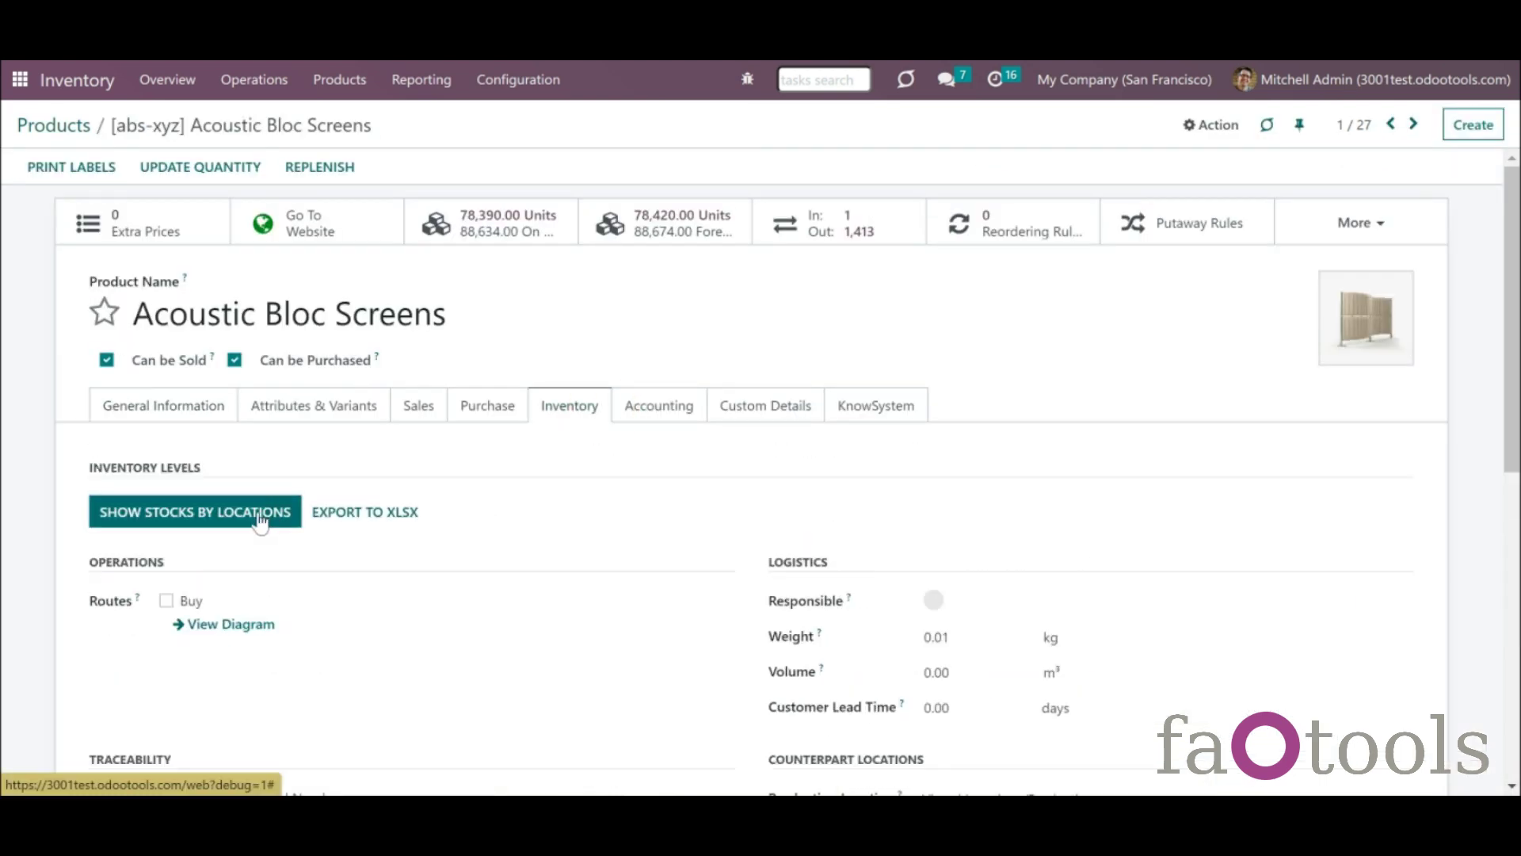
pyautogui.click(262, 516)
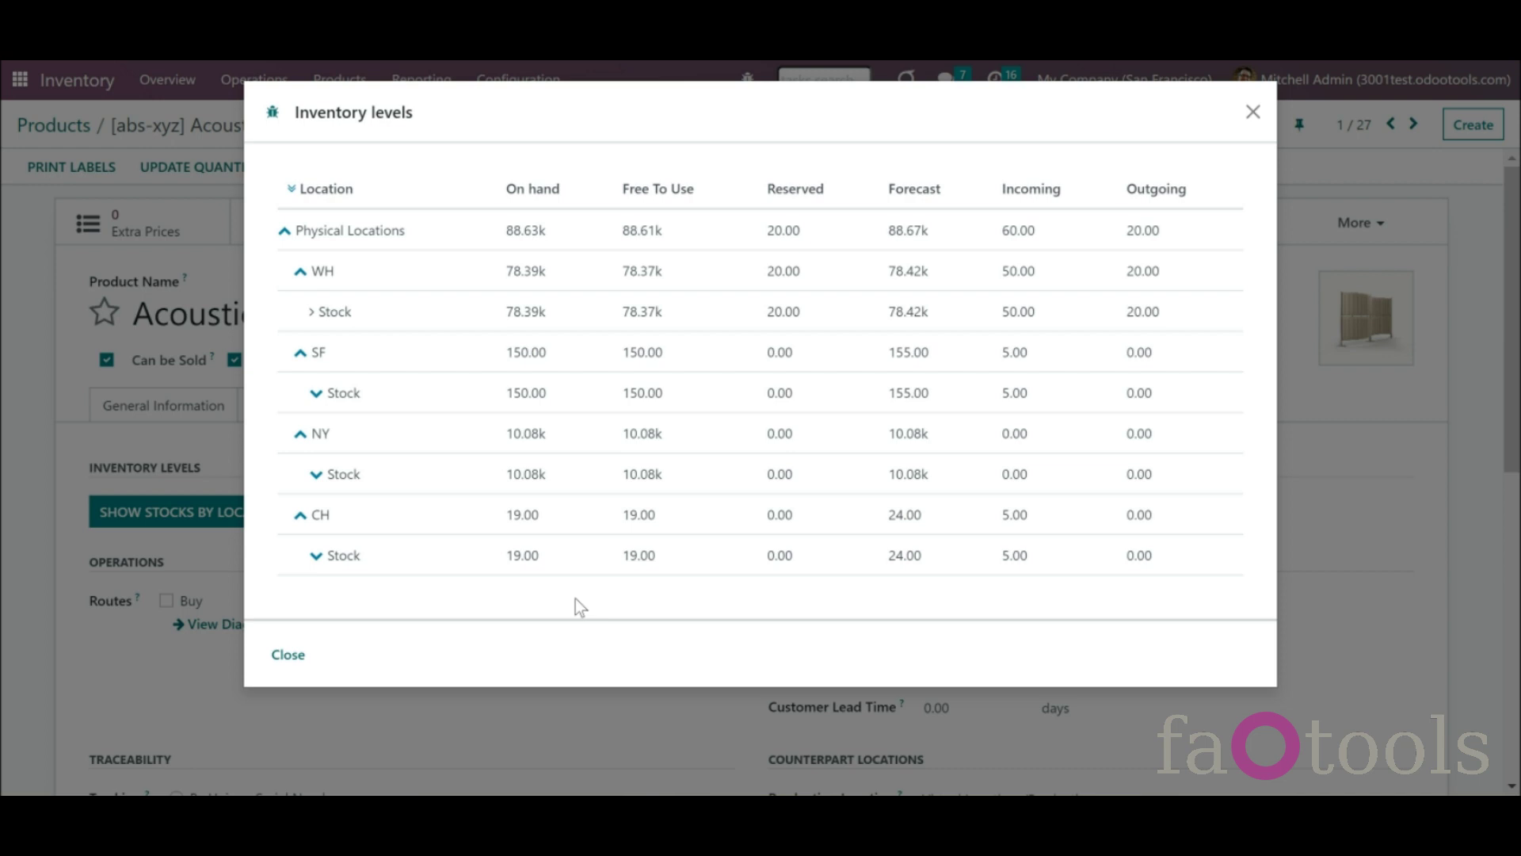
pyautogui.press('Escape')
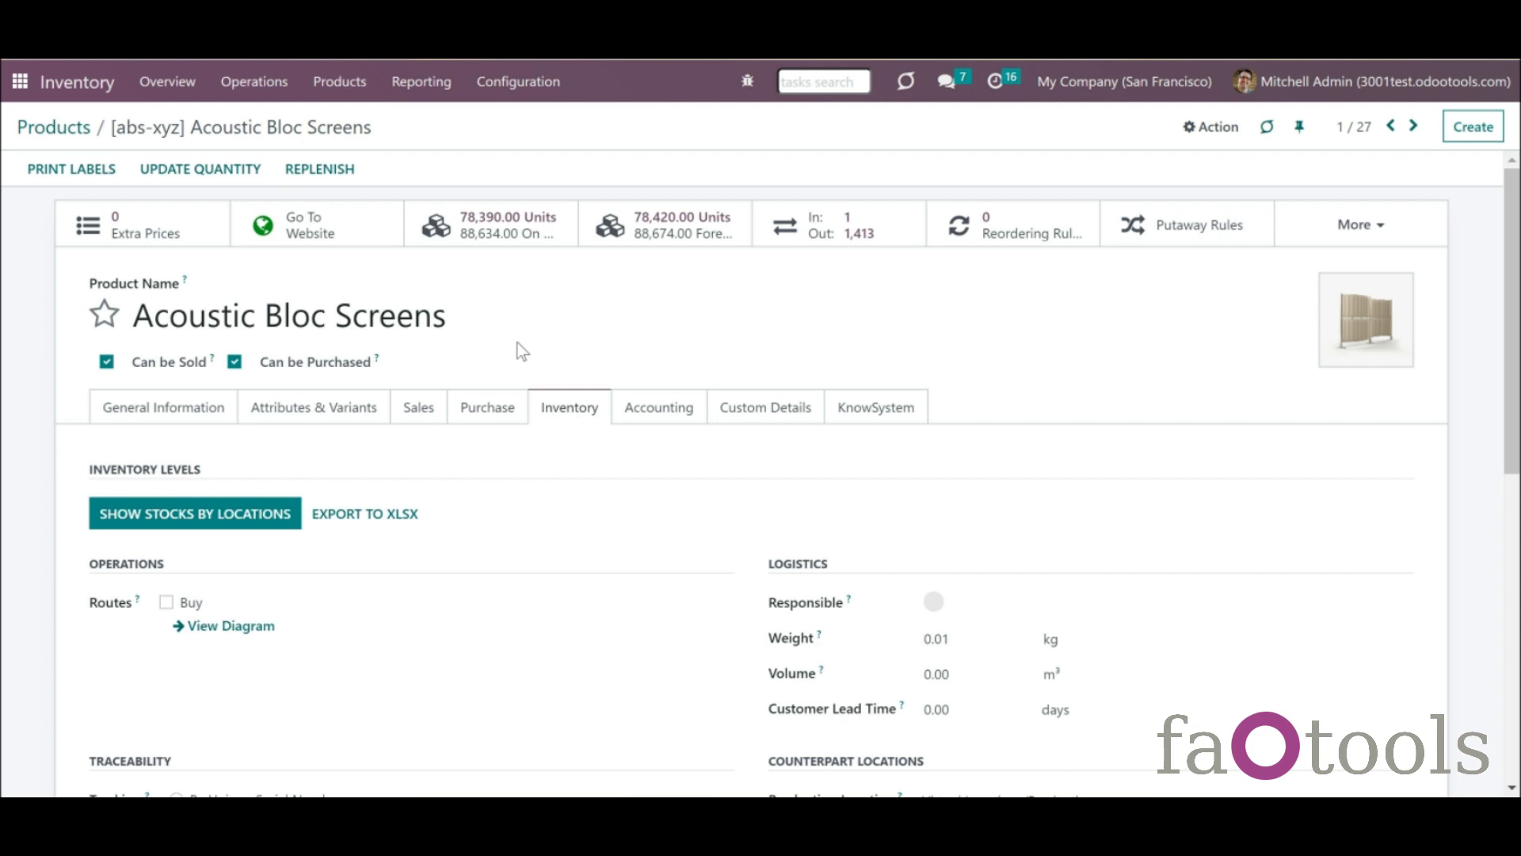
# - Set Default Levels Expanded to 1 under Stocks by Locations in the inventory settings and save
pyautogui.click(508, 89)
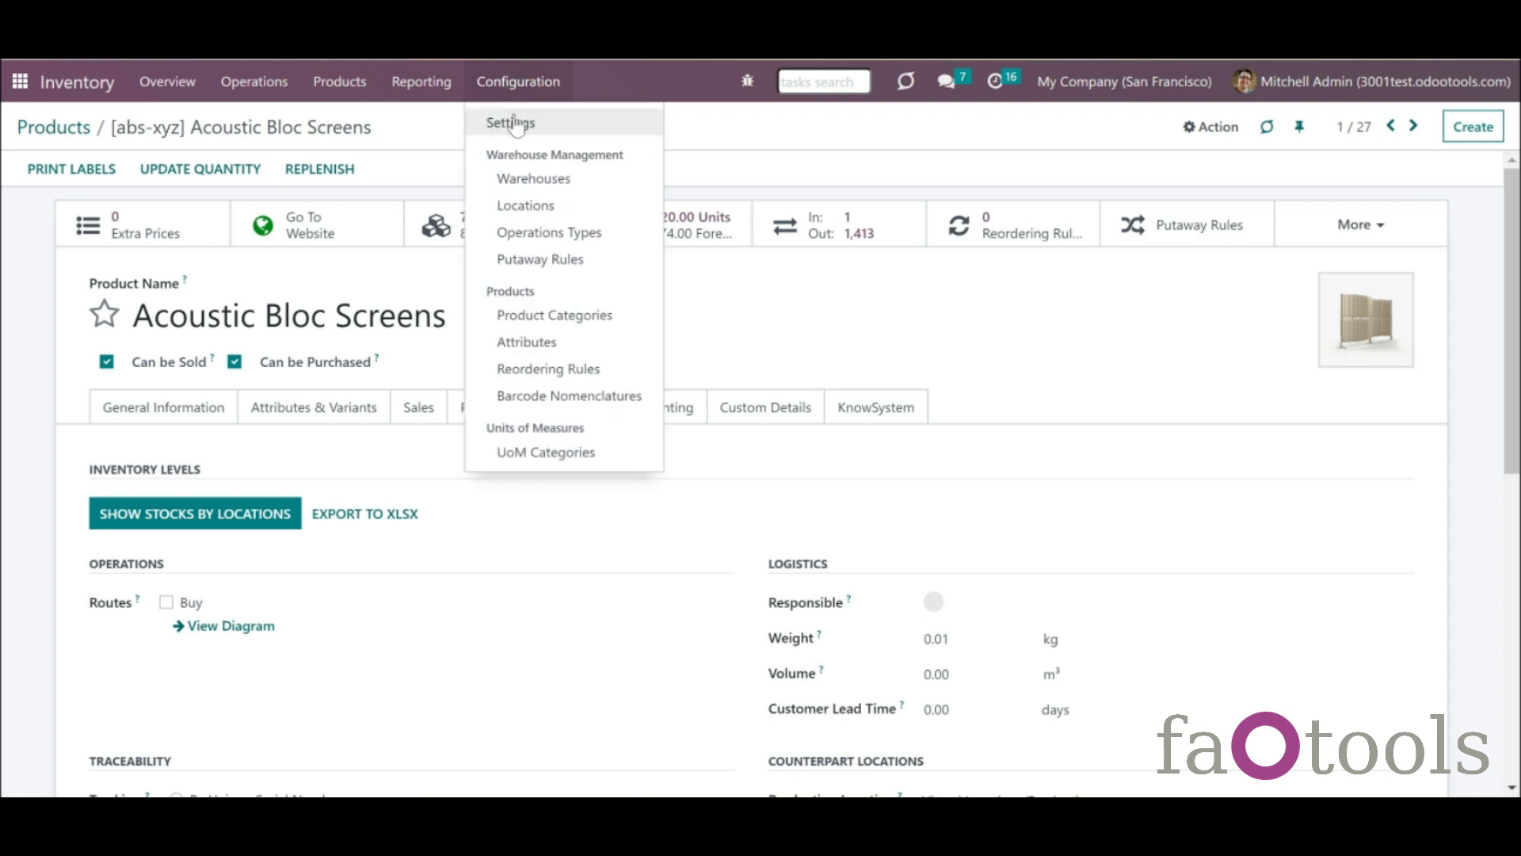
pyautogui.click(513, 119)
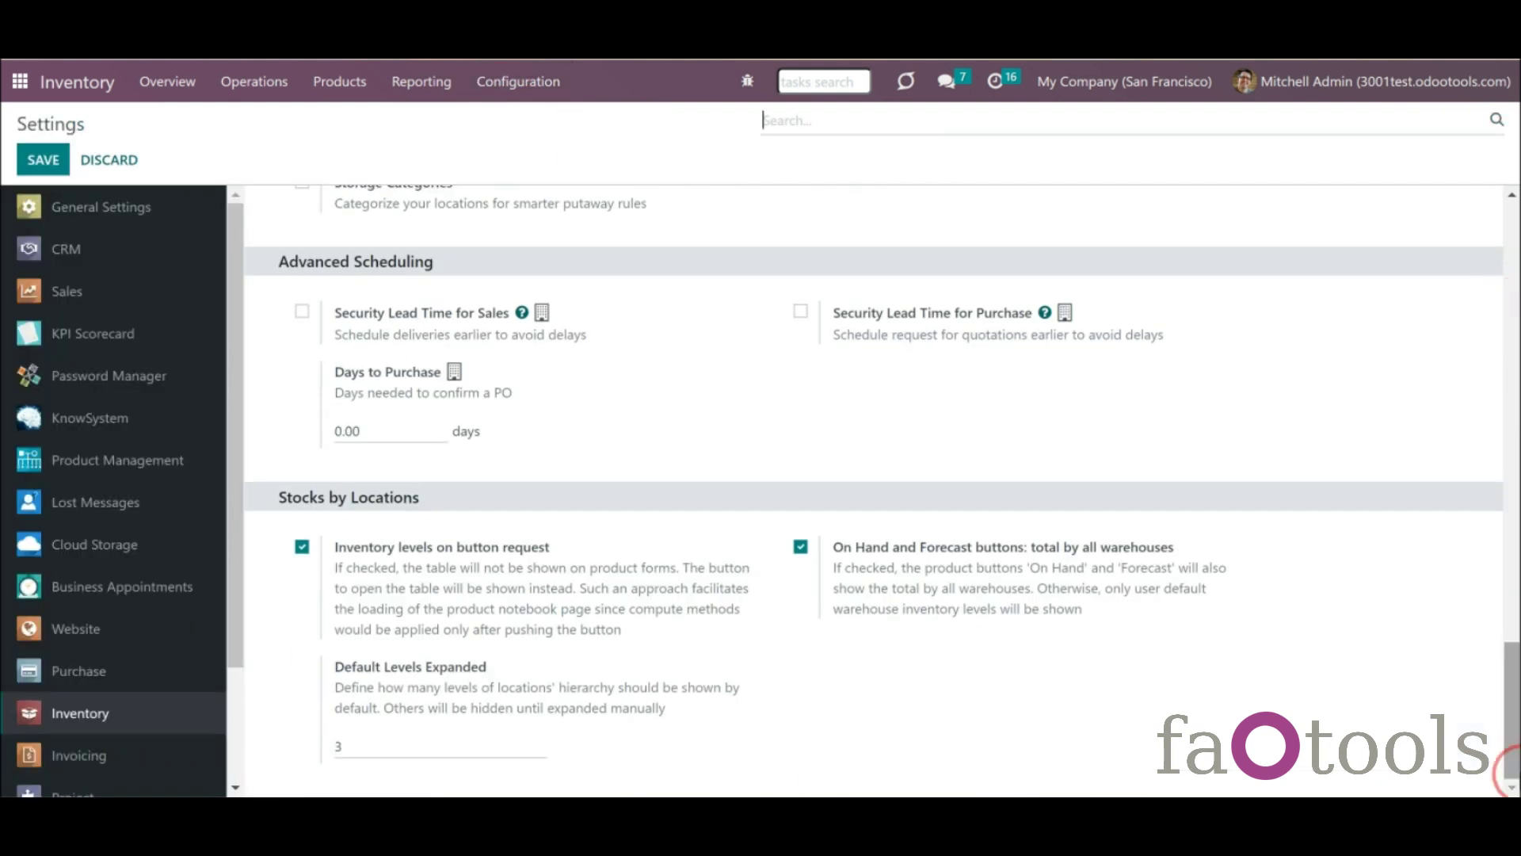
pyautogui.click(337, 747)
pyautogui.write('1')
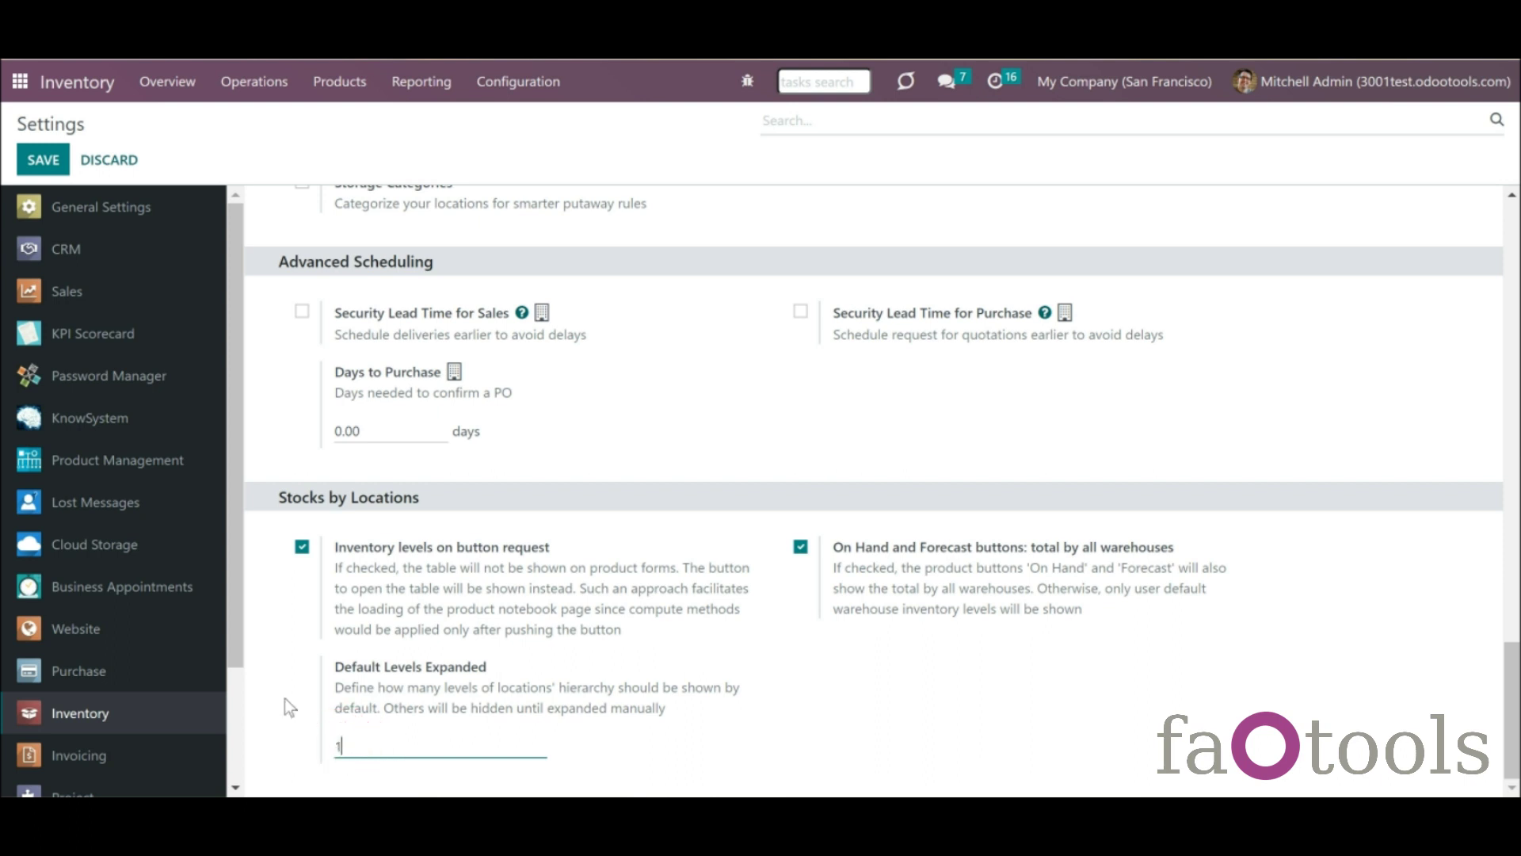
pyautogui.click(38, 172)
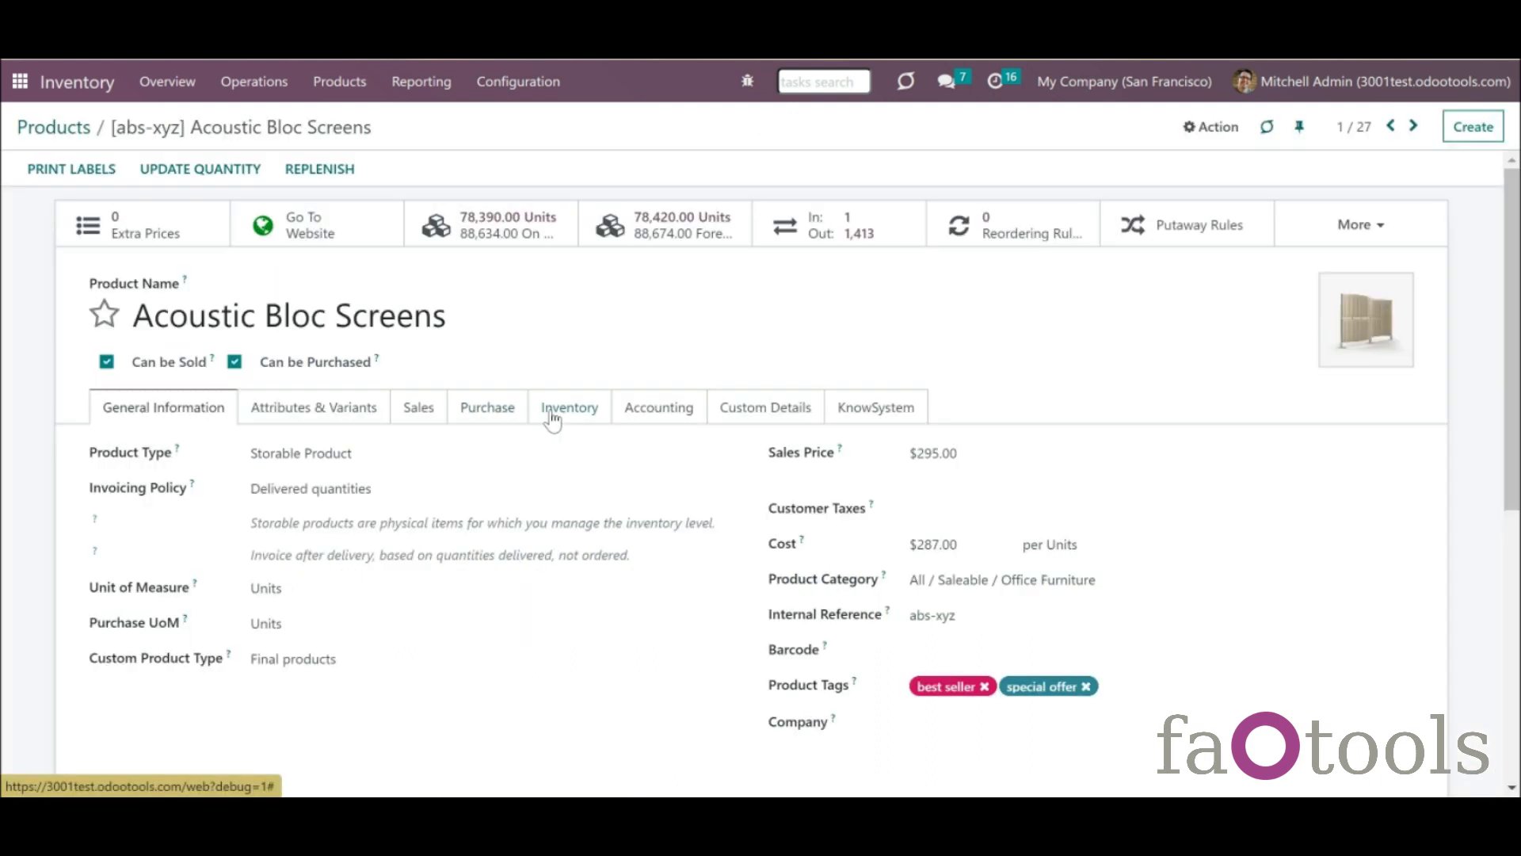
# - Show the stocks by locations of Acoustic Bloc Screens and expand Physical Locations down through WH, SF, NY and CH
pyautogui.click(553, 420)
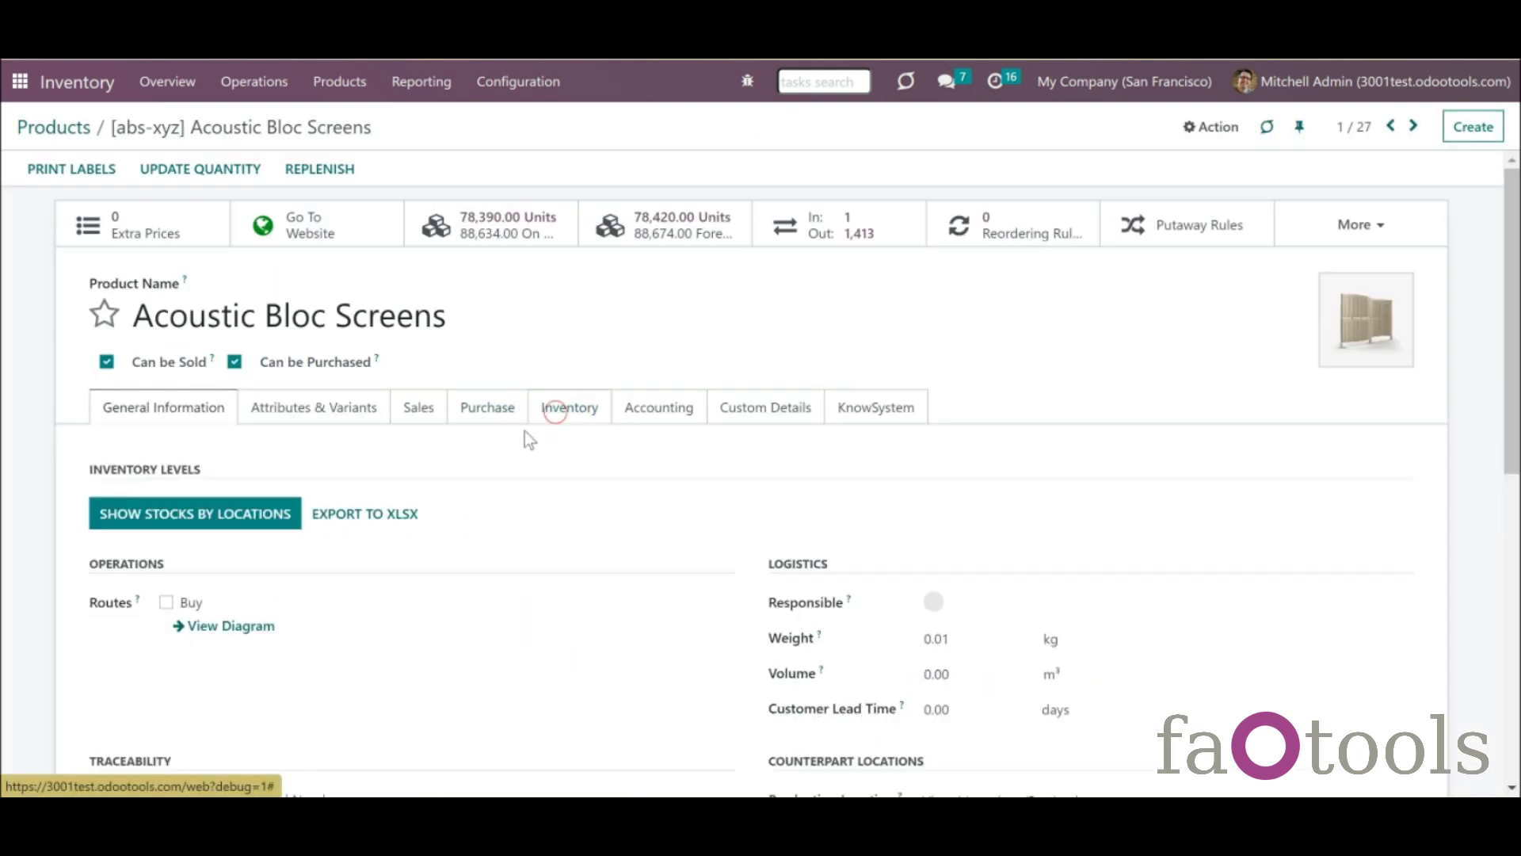
pyautogui.click(268, 511)
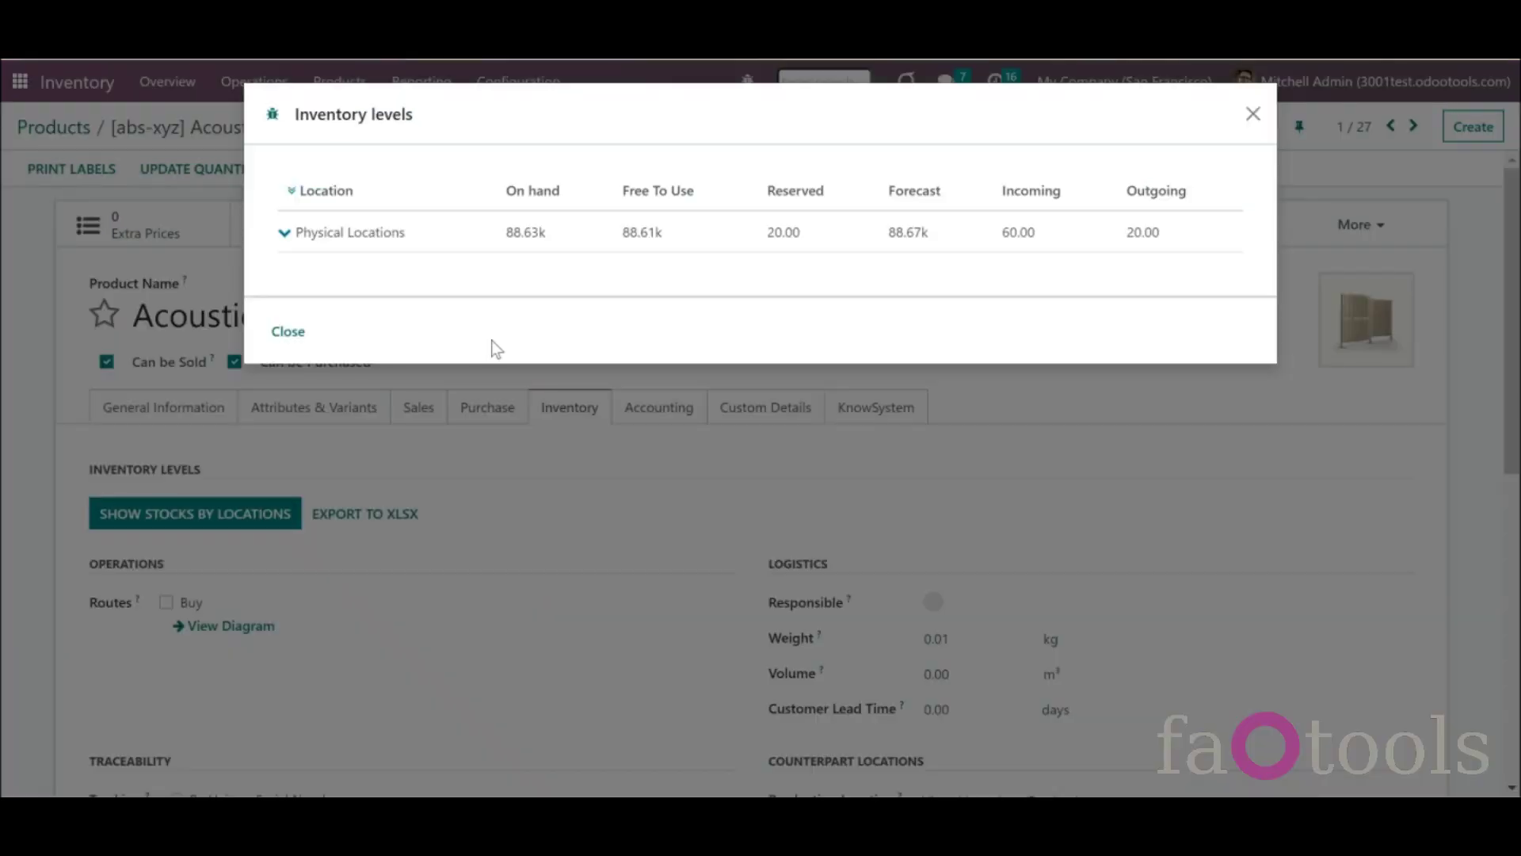
pyautogui.click(285, 233)
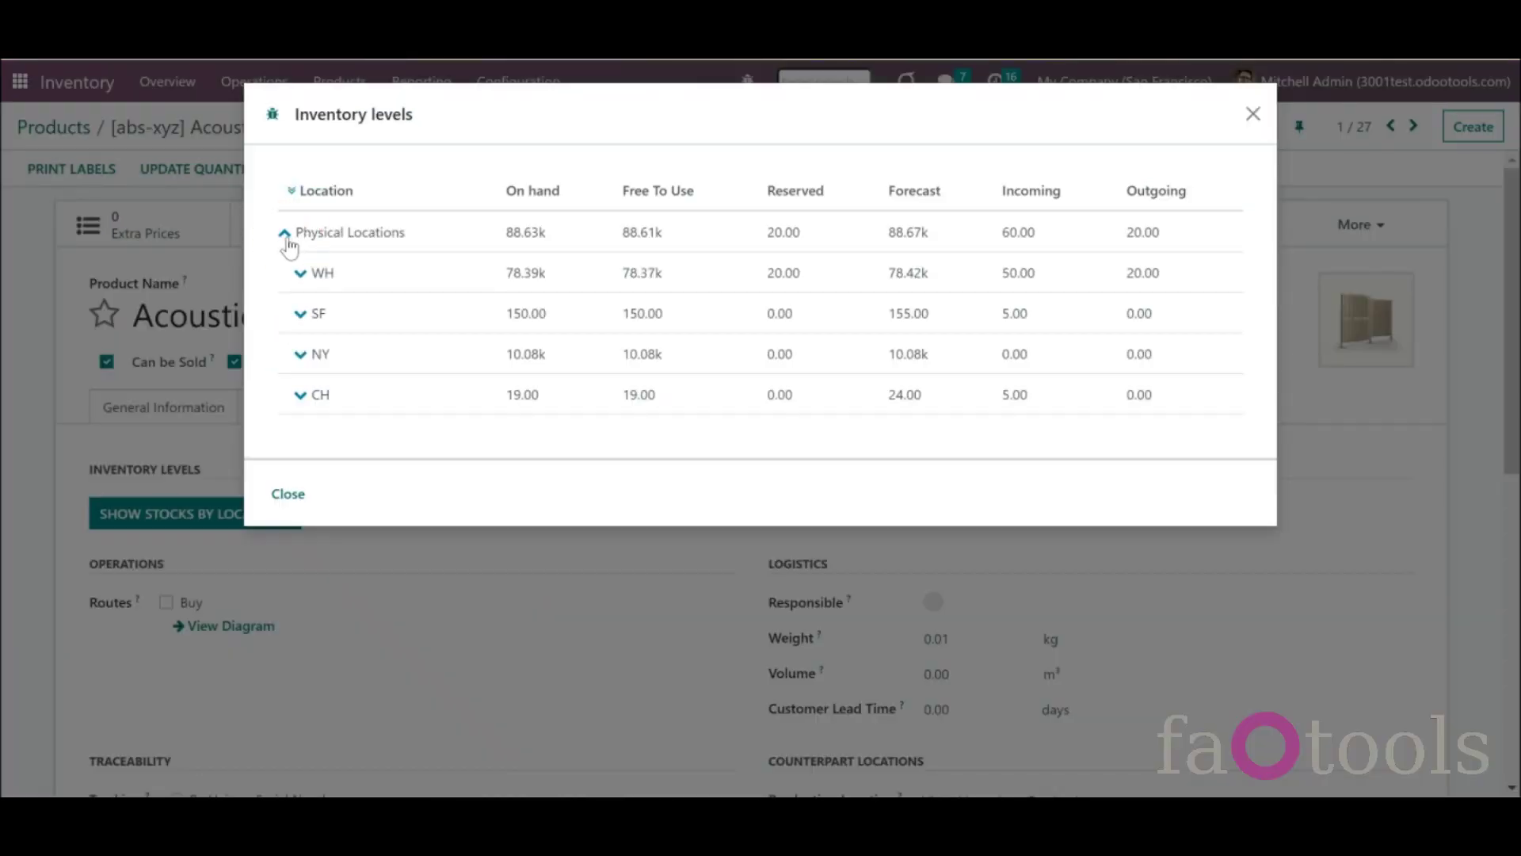
pyautogui.click(302, 275)
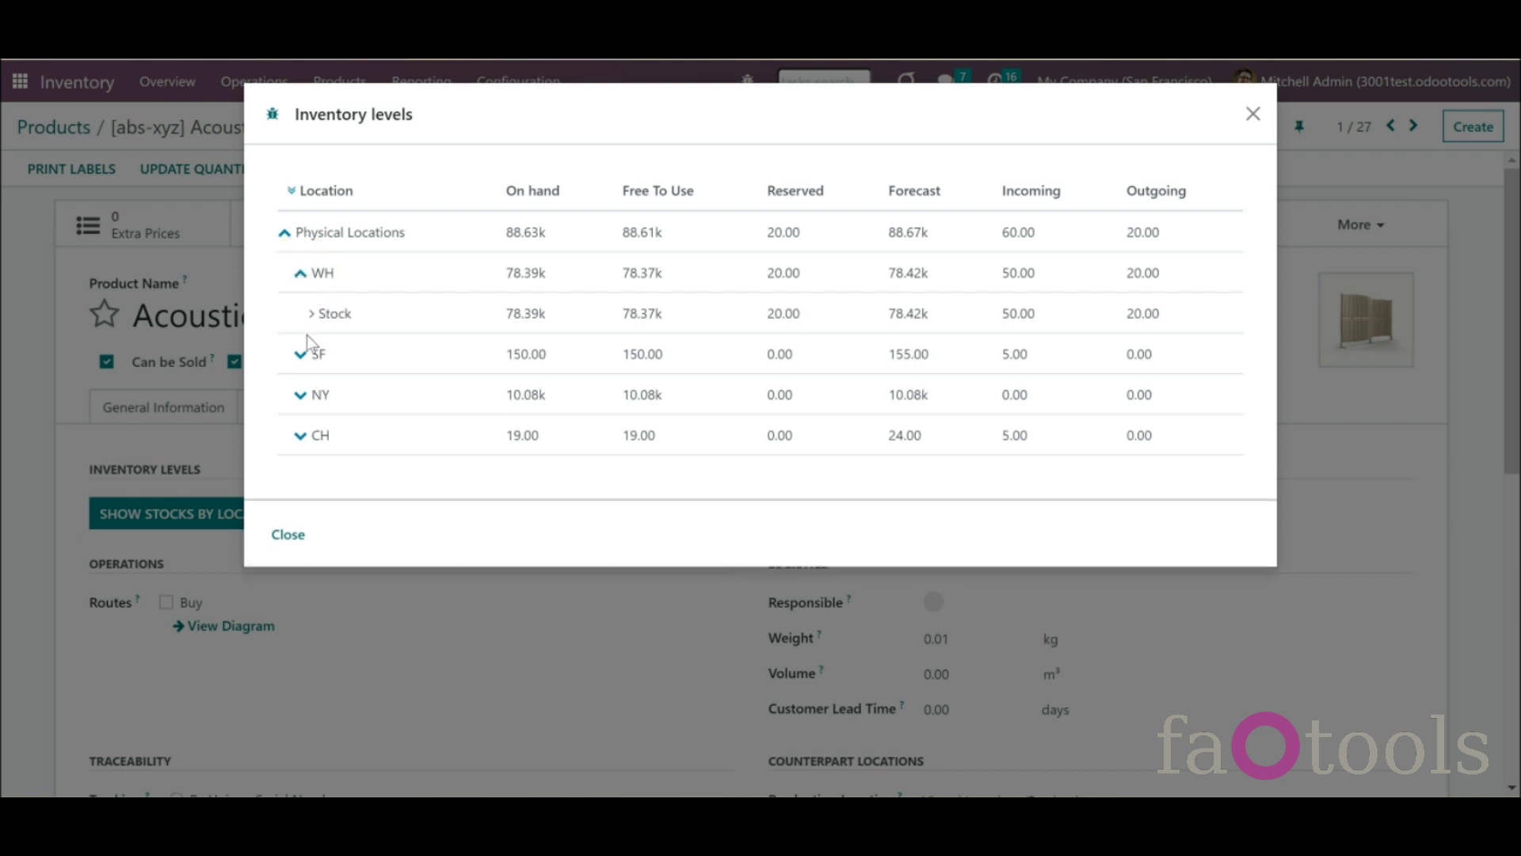
pyautogui.click(301, 357)
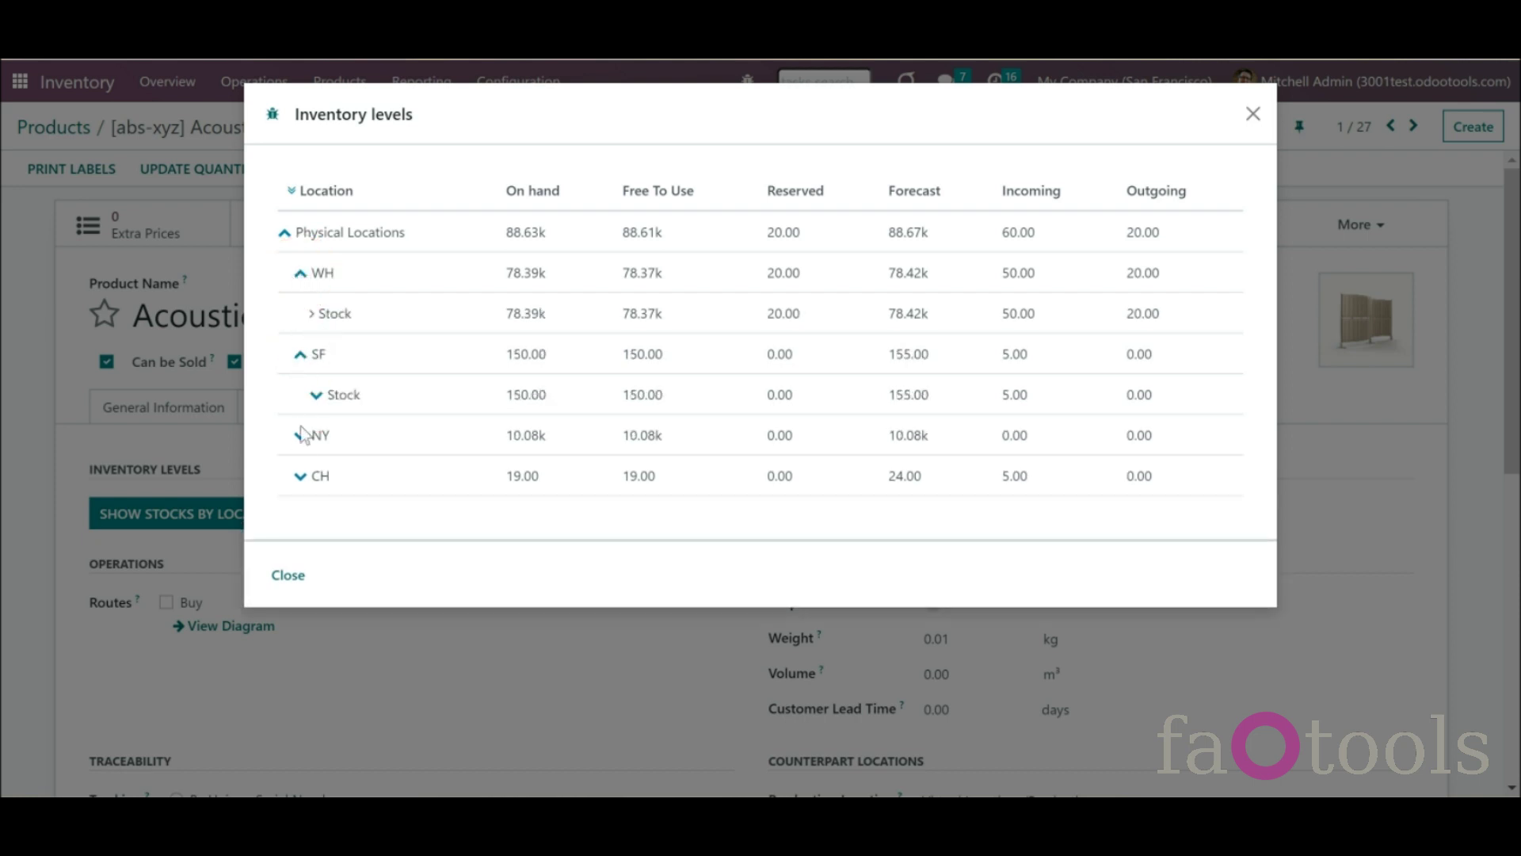
pyautogui.click(300, 437)
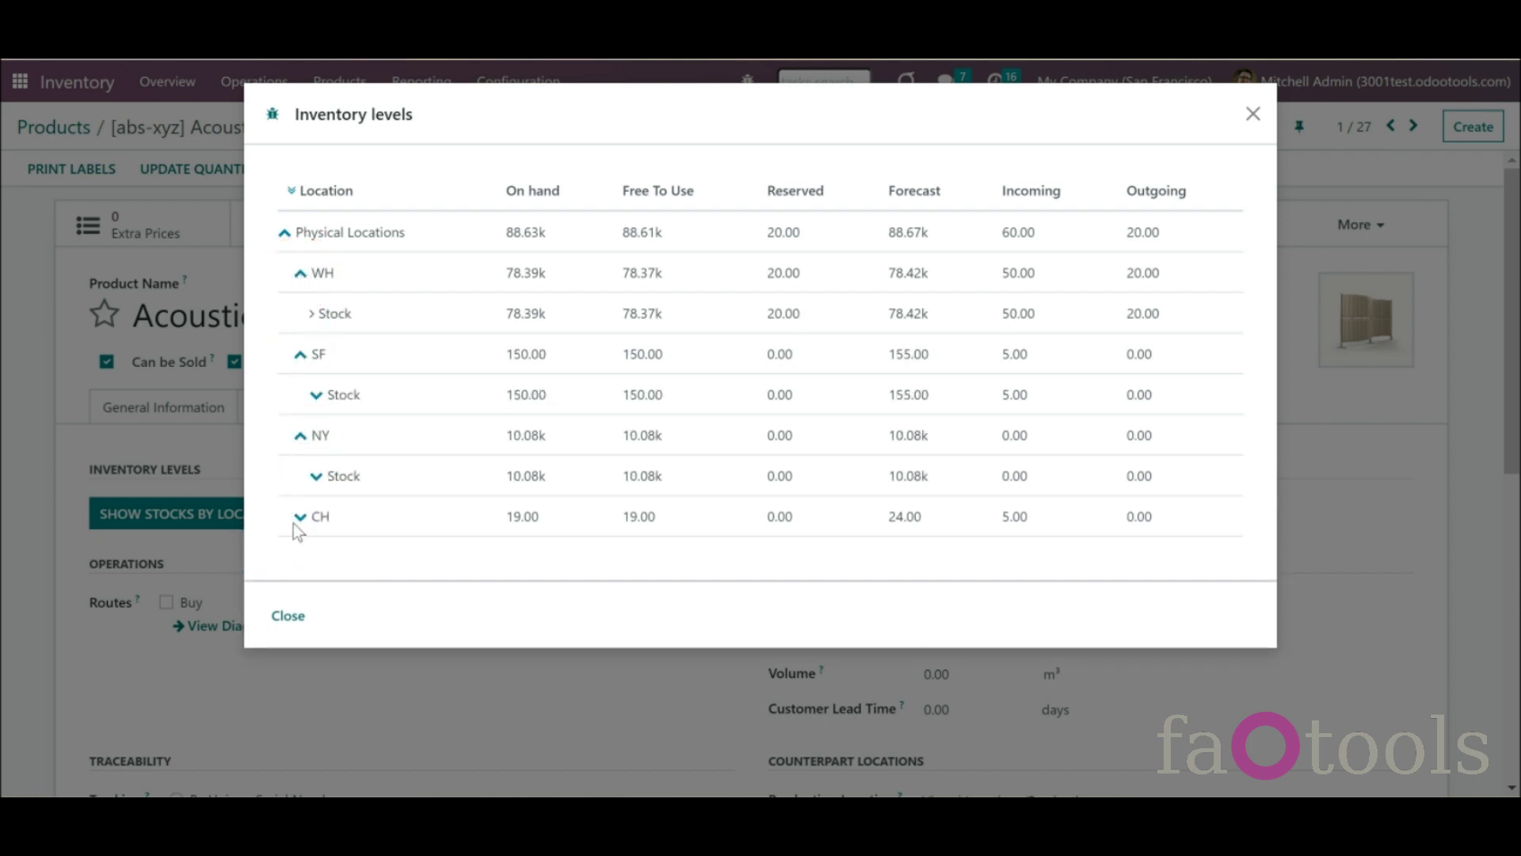
pyautogui.click(300, 518)
pyautogui.click(317, 560)
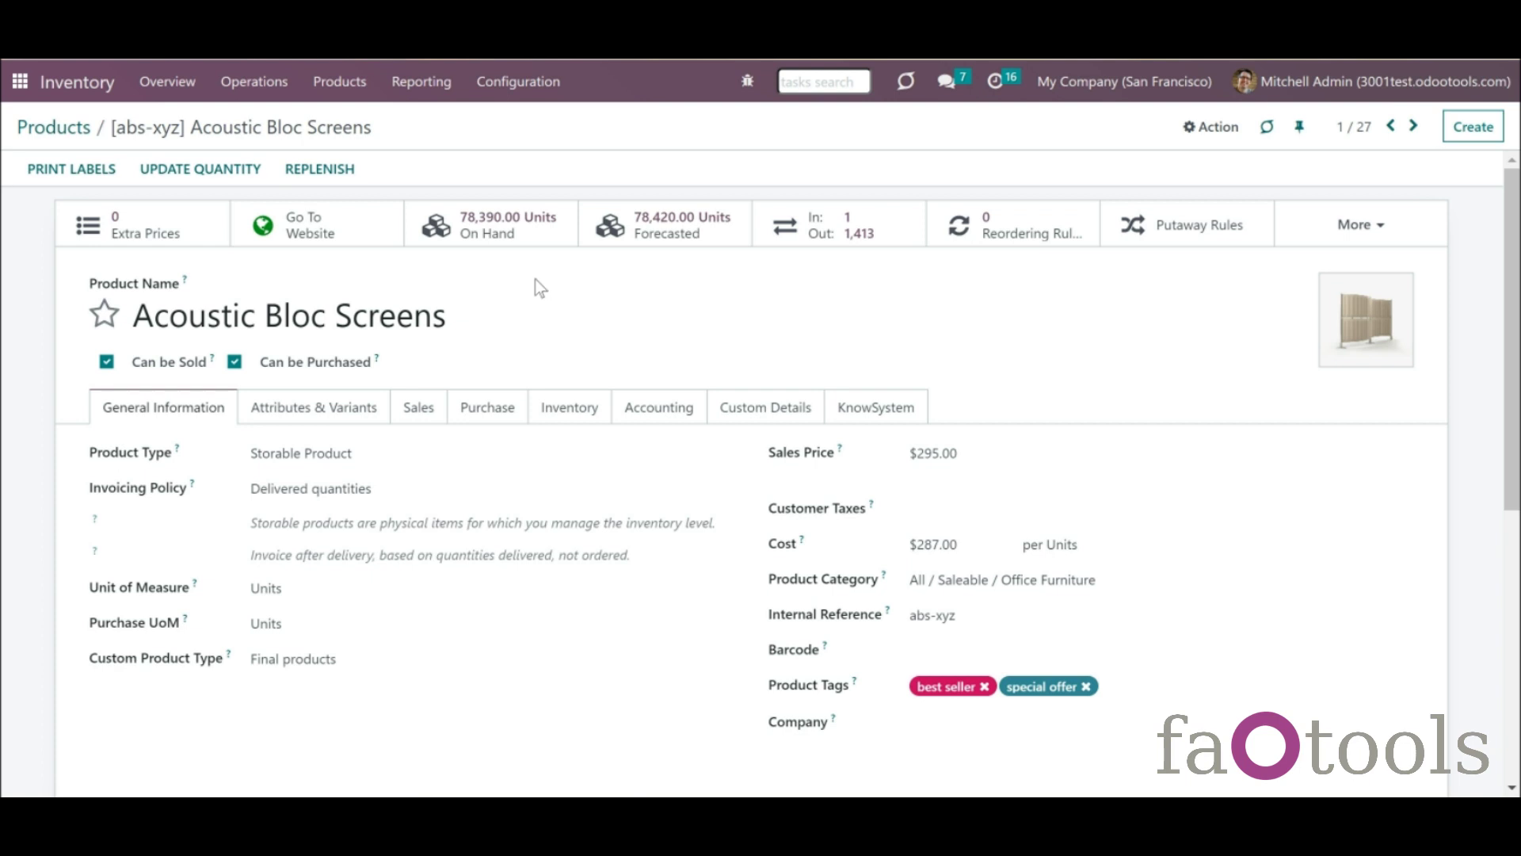
# - Enable "On Hand and Forecast buttons: total by all warehouses" under Stocks by Locations in the inventory settings and save
pyautogui.click(526, 94)
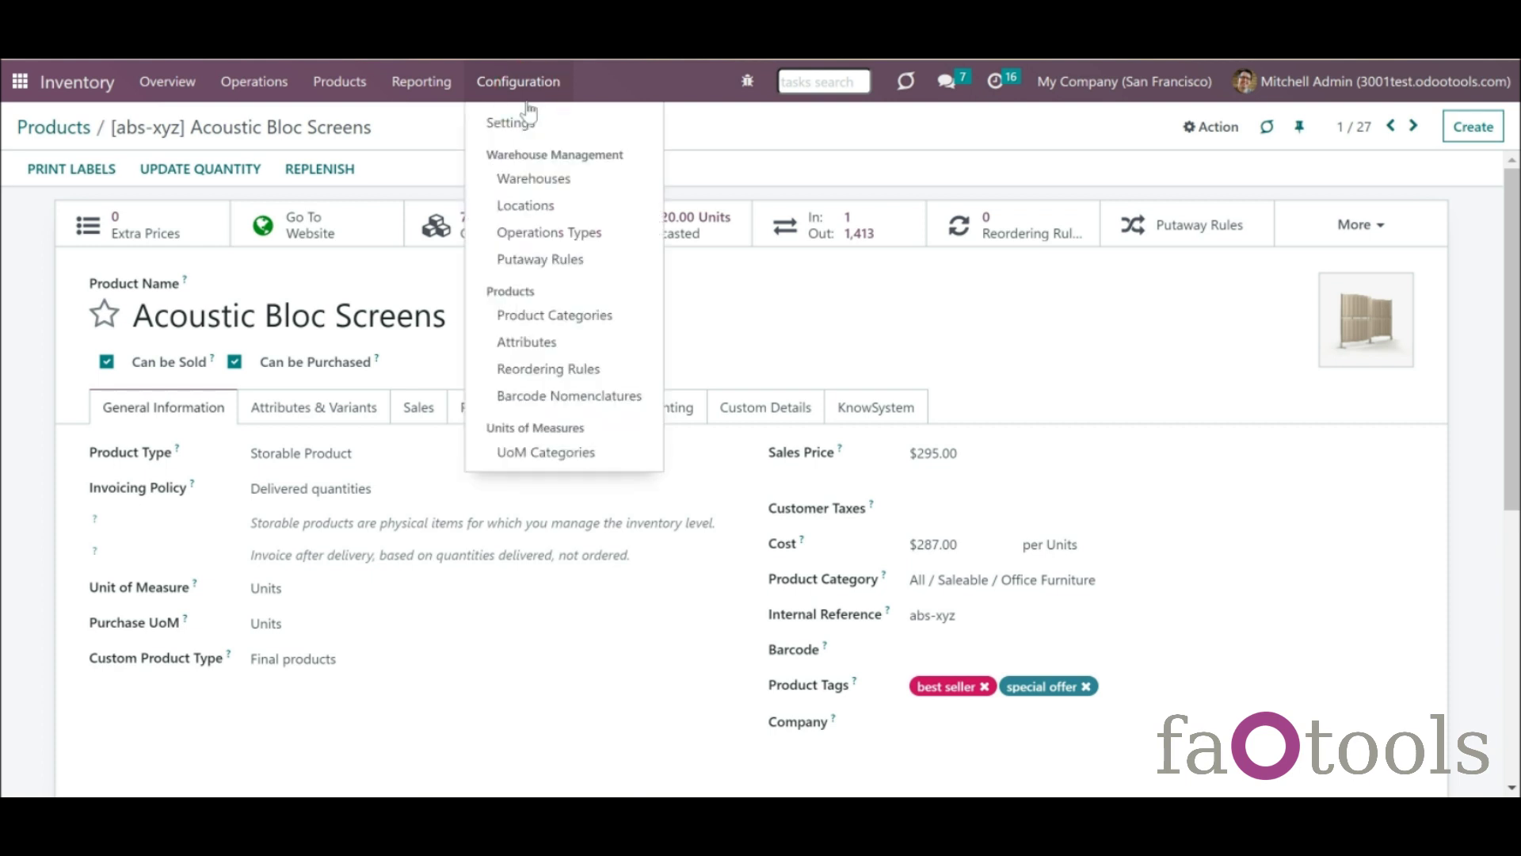
pyautogui.click(530, 120)
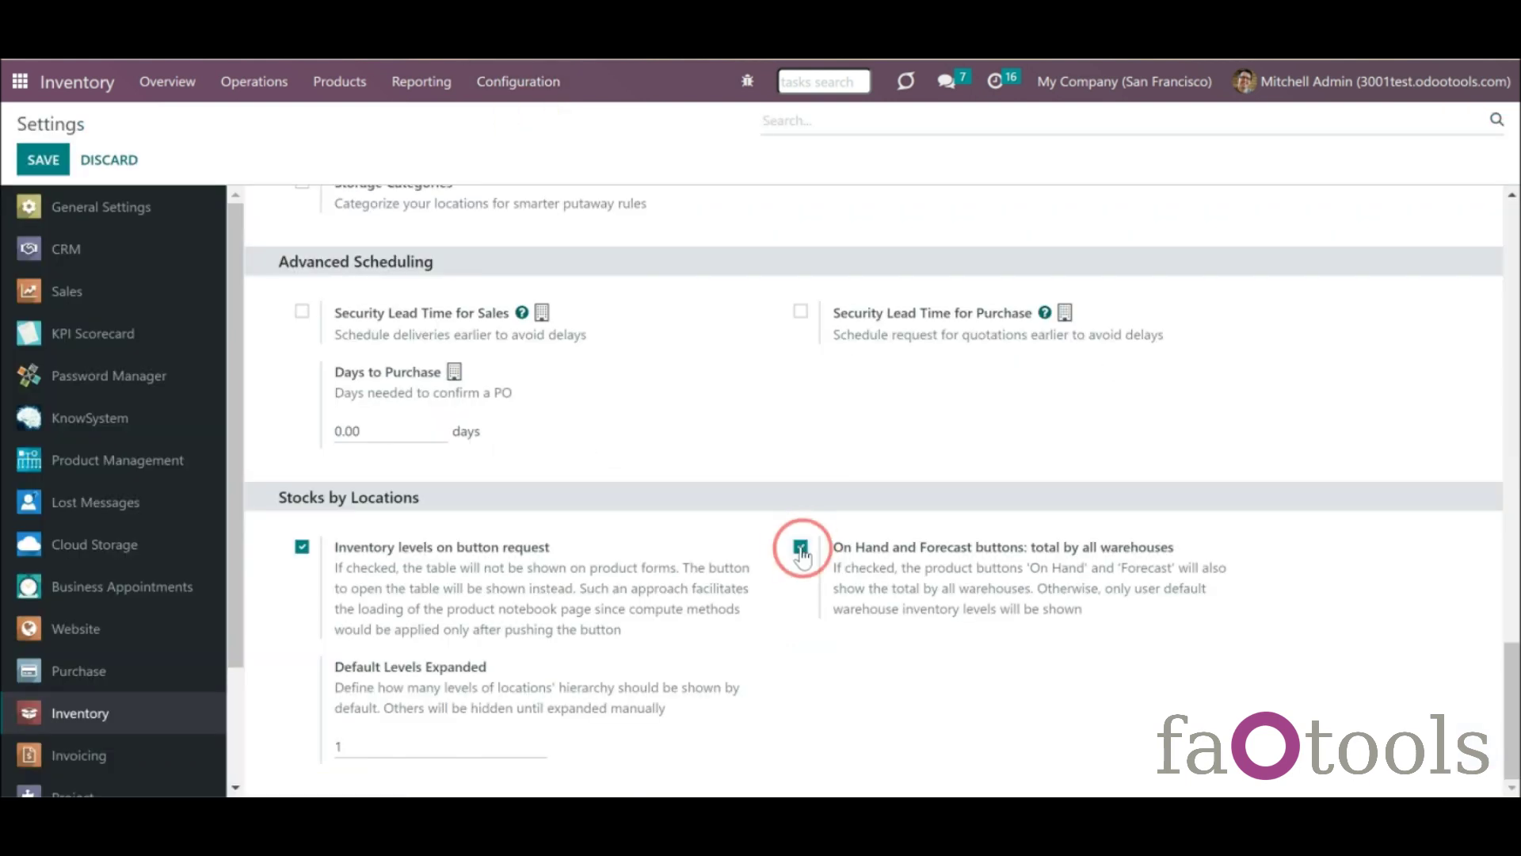
pyautogui.click(800, 547)
pyautogui.click(41, 162)
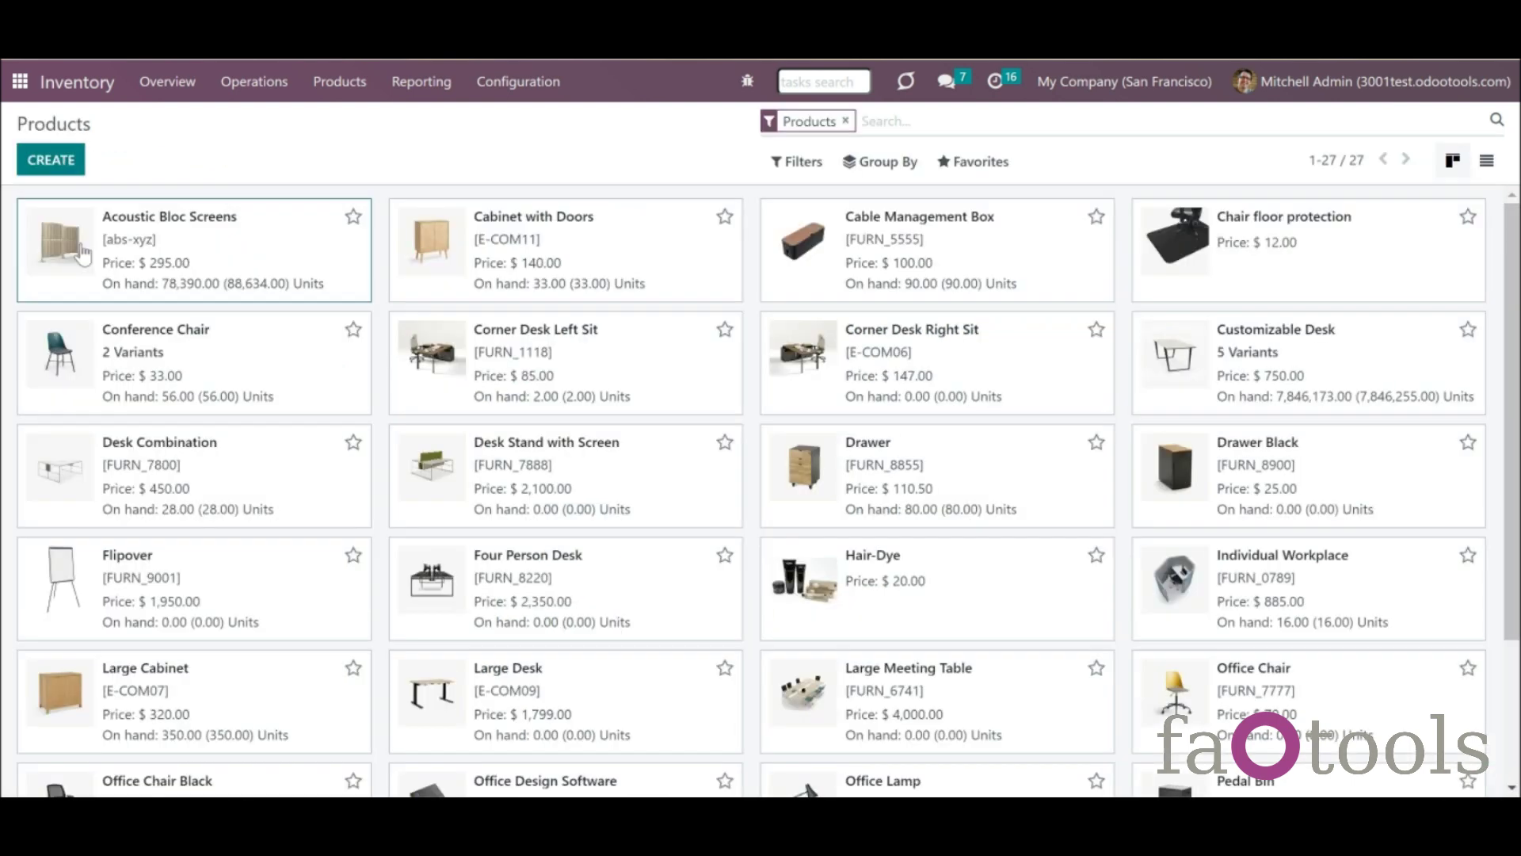
# - Open Acoustic Bloc Screens and expand Physical Locations in its inventory levels to show the warehouses
pyautogui.click(83, 253)
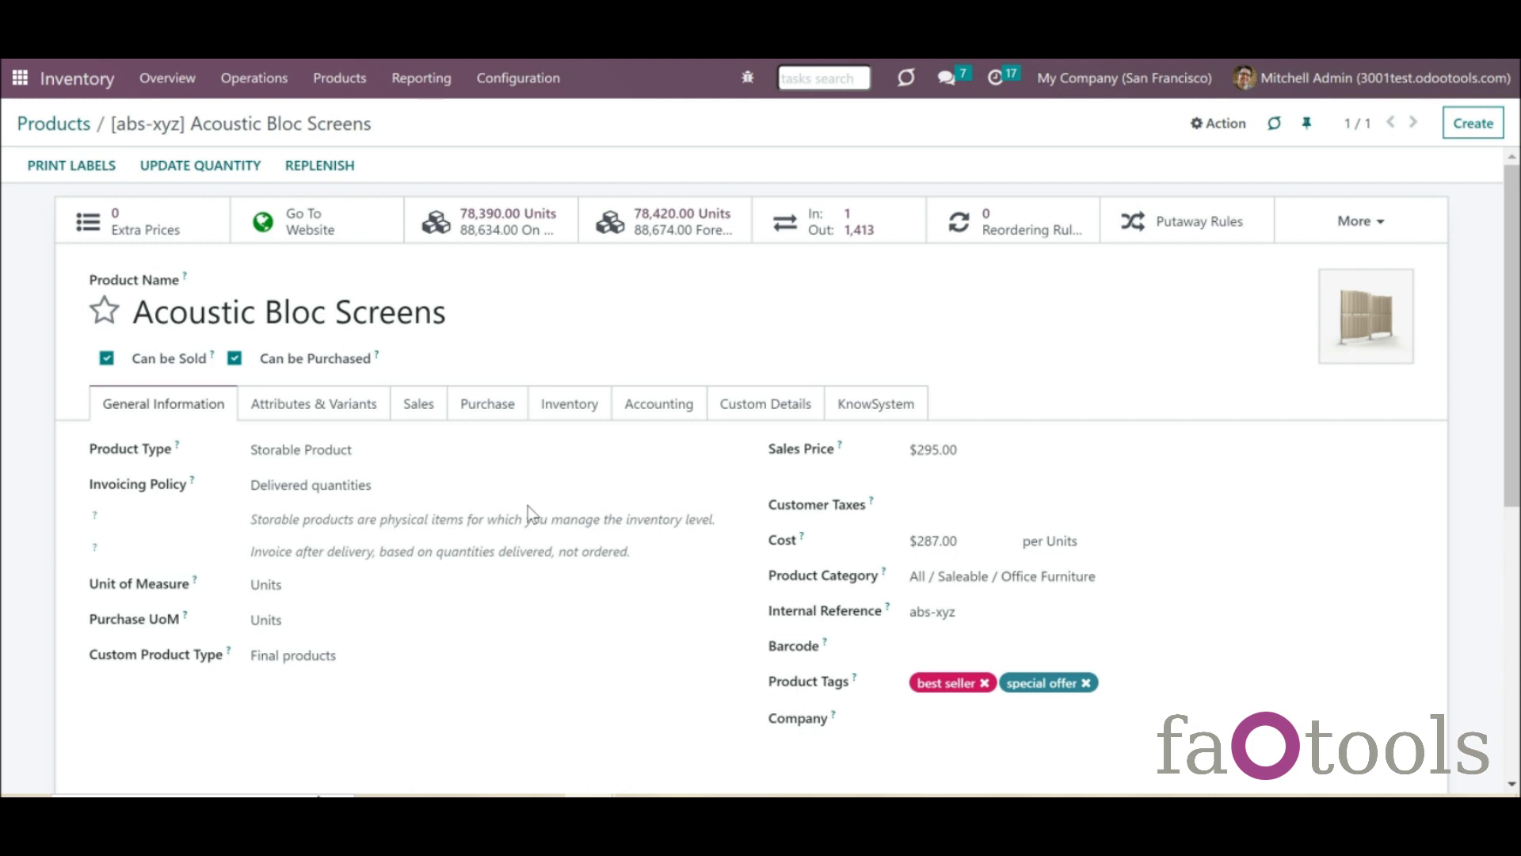
pyautogui.click(564, 413)
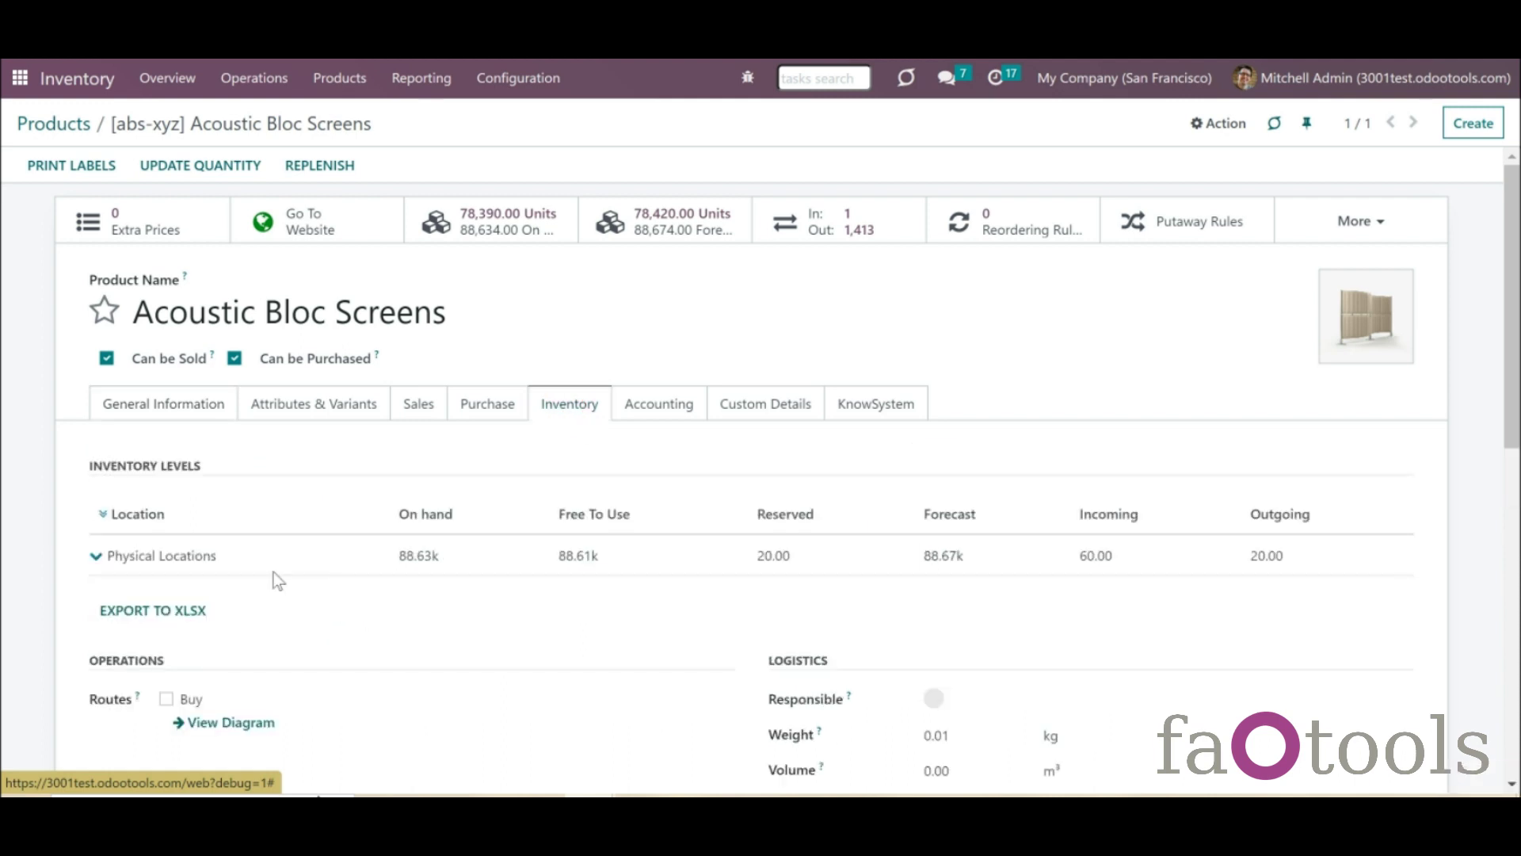
pyautogui.click(96, 558)
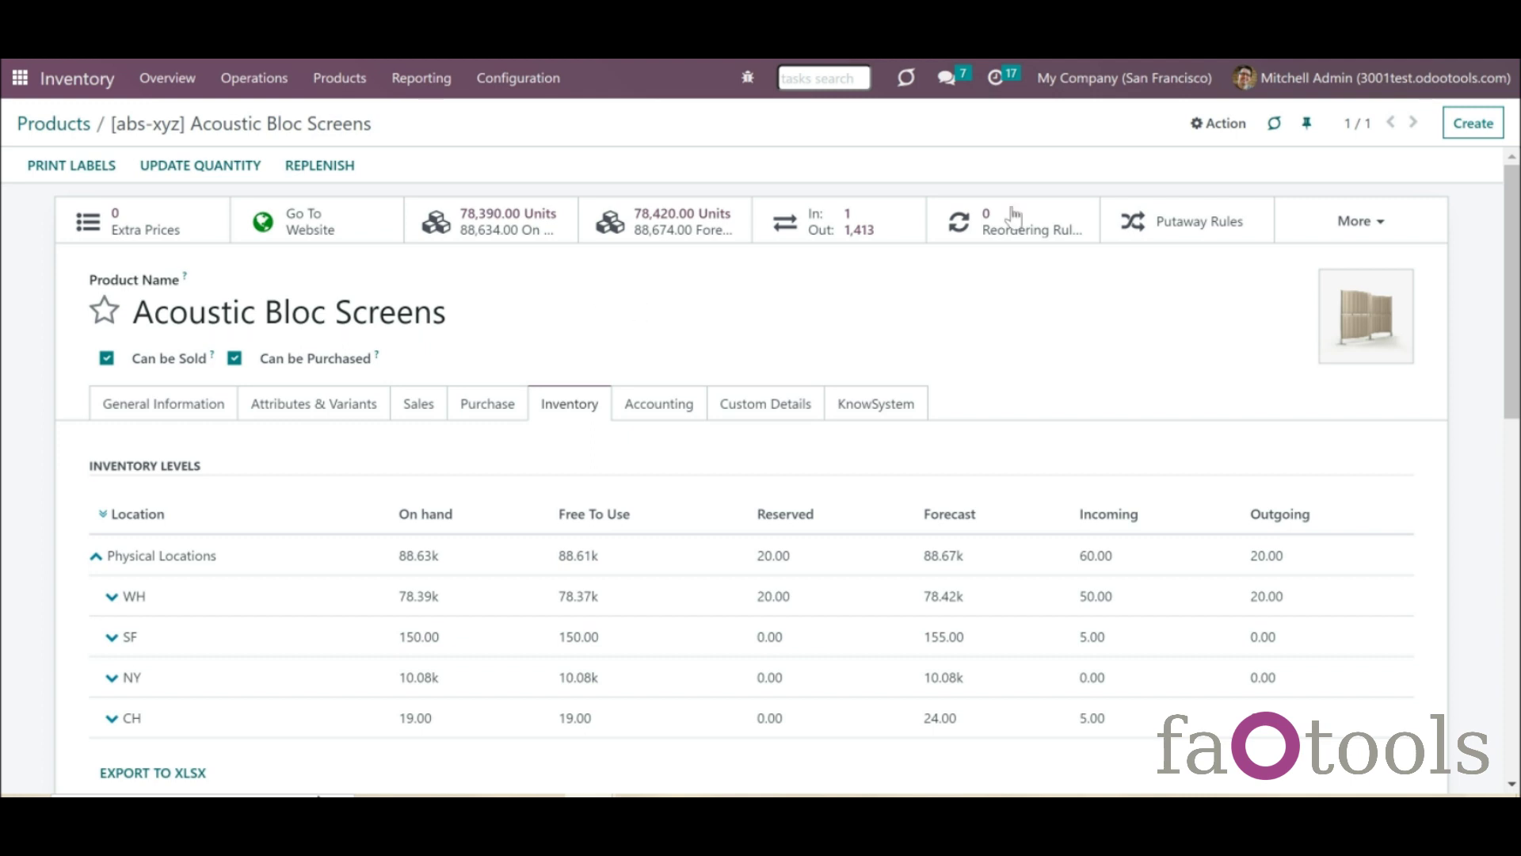
# - Check the Default Warehouse in the current user's profile preferences and return to the Acoustic Bloc Screens product
pyautogui.click(1274, 83)
pyautogui.click(1303, 259)
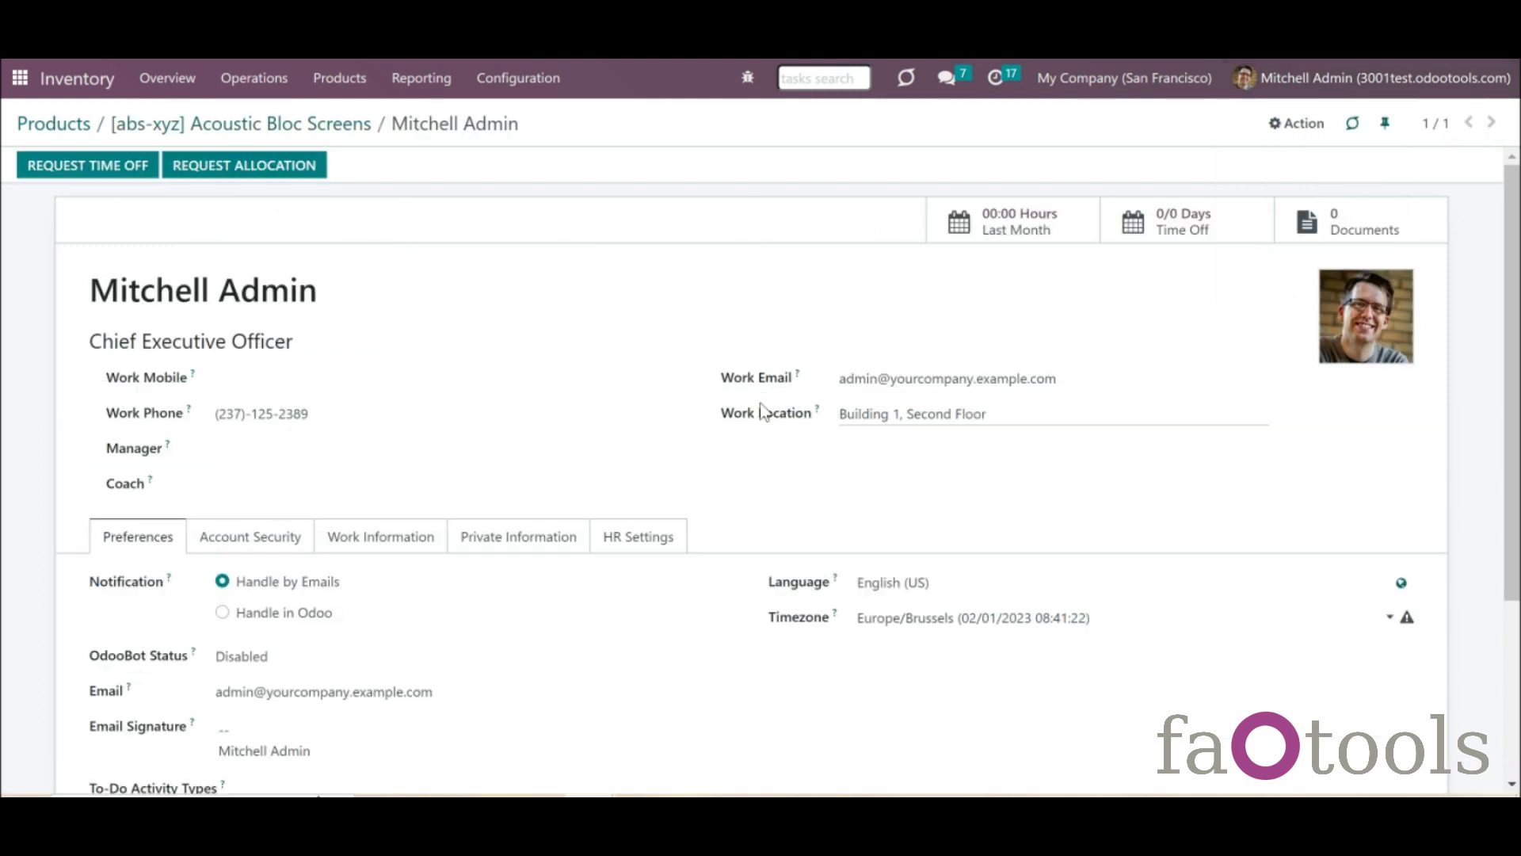
pyautogui.moveTo(1500, 431); pyautogui.dragTo(1510, 623)
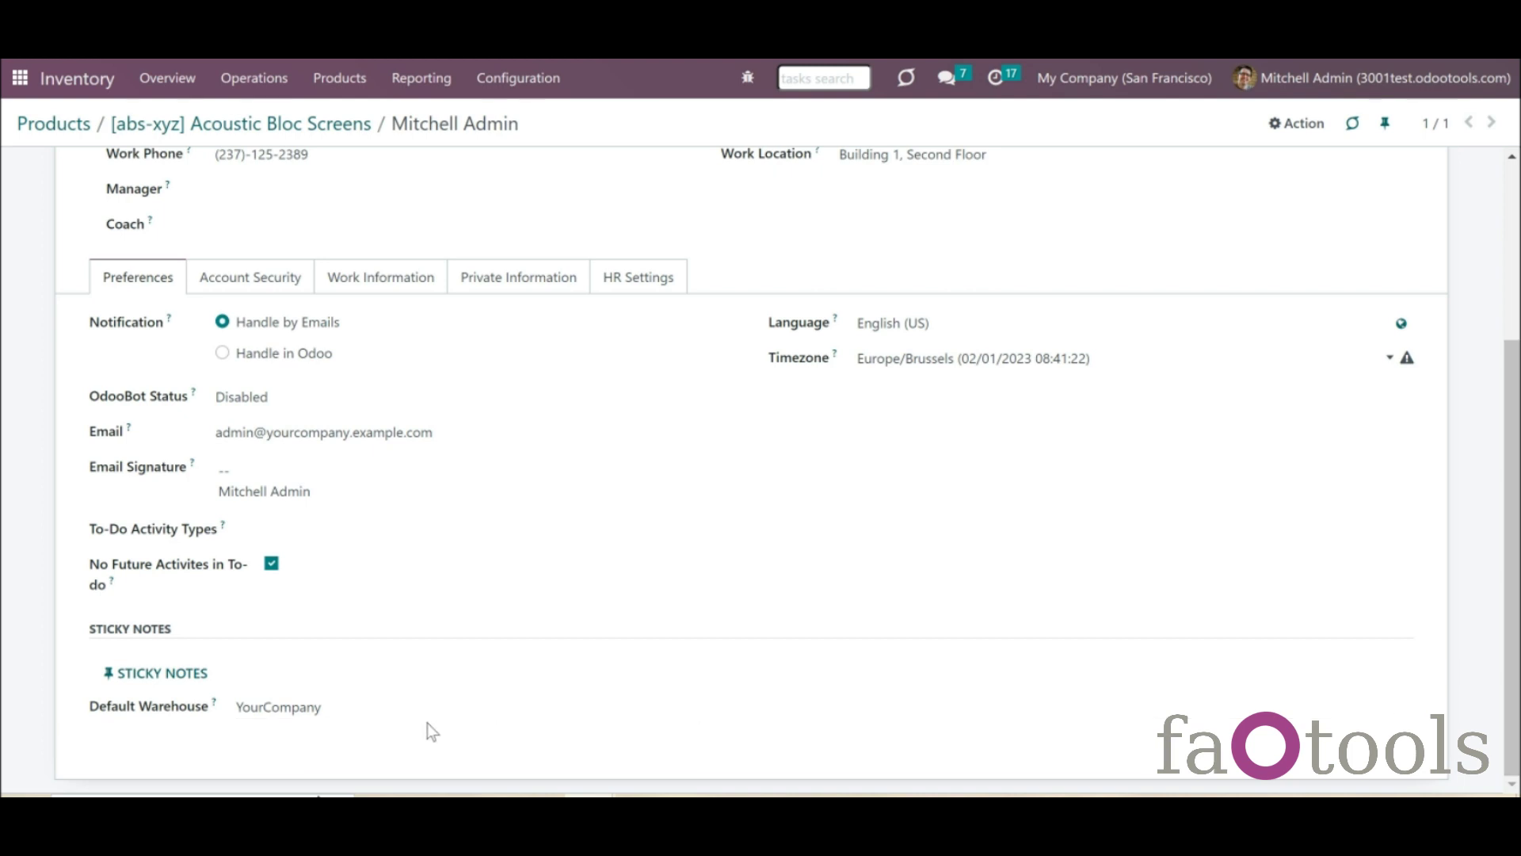
pyautogui.click(240, 123)
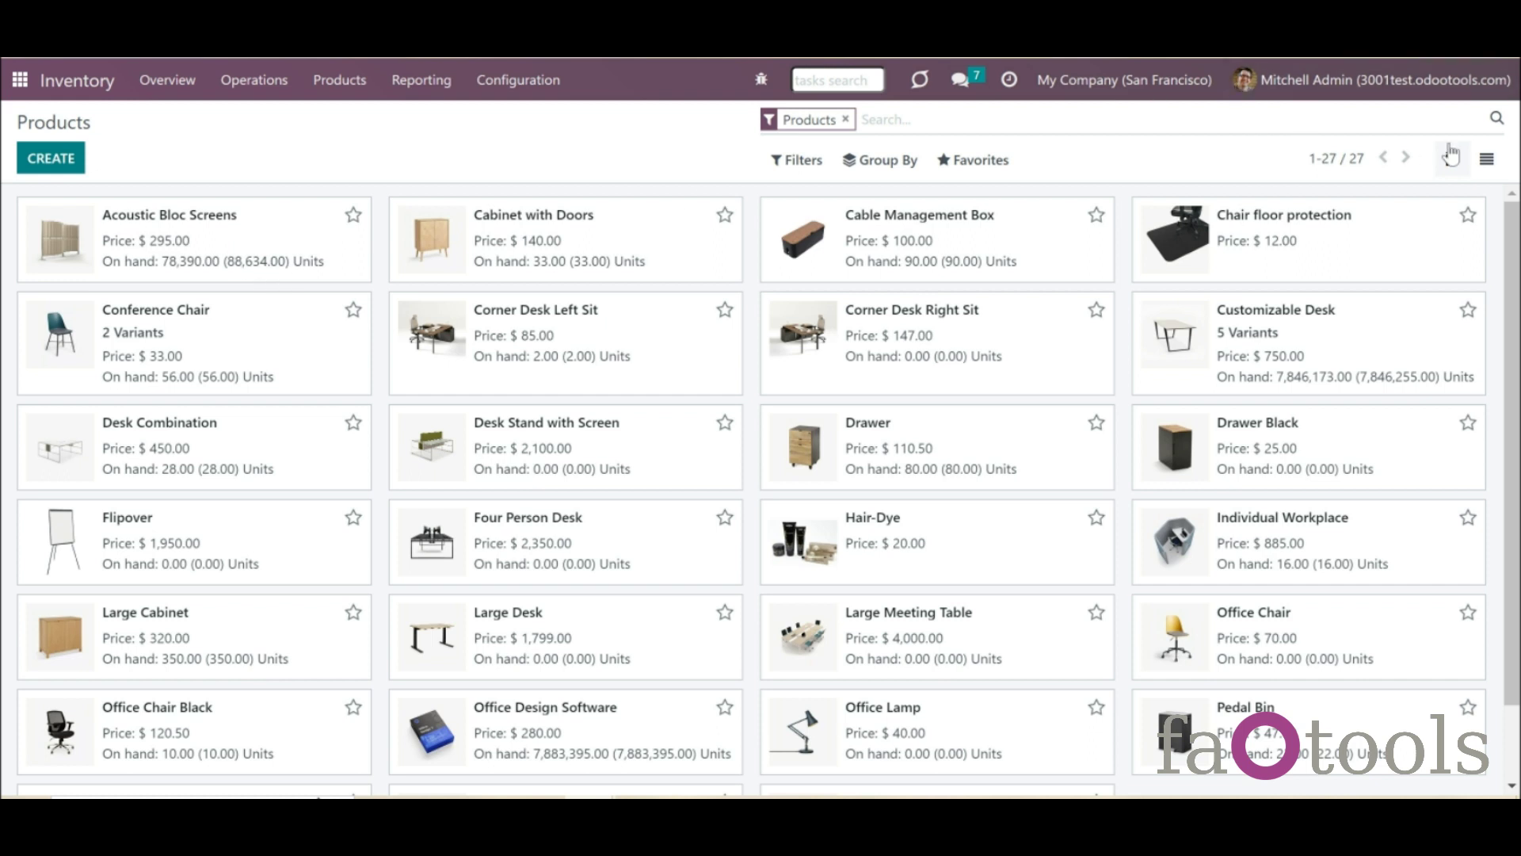
# - Show the products as a list and go through Customizable Desk's variants to the inventory levels of its Custom, White variant
pyautogui.click(1489, 158)
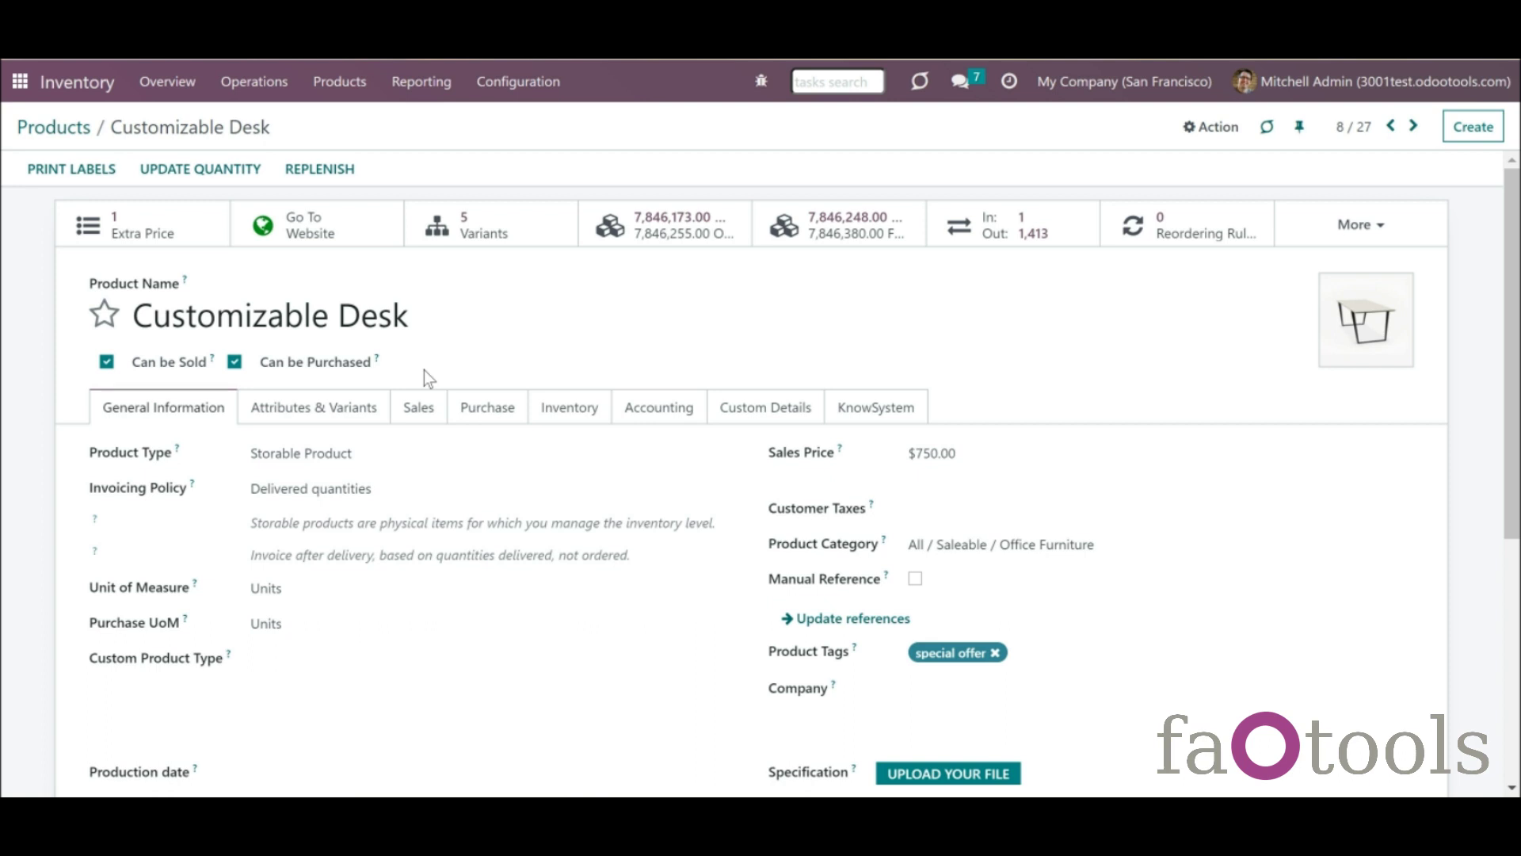
pyautogui.click(502, 242)
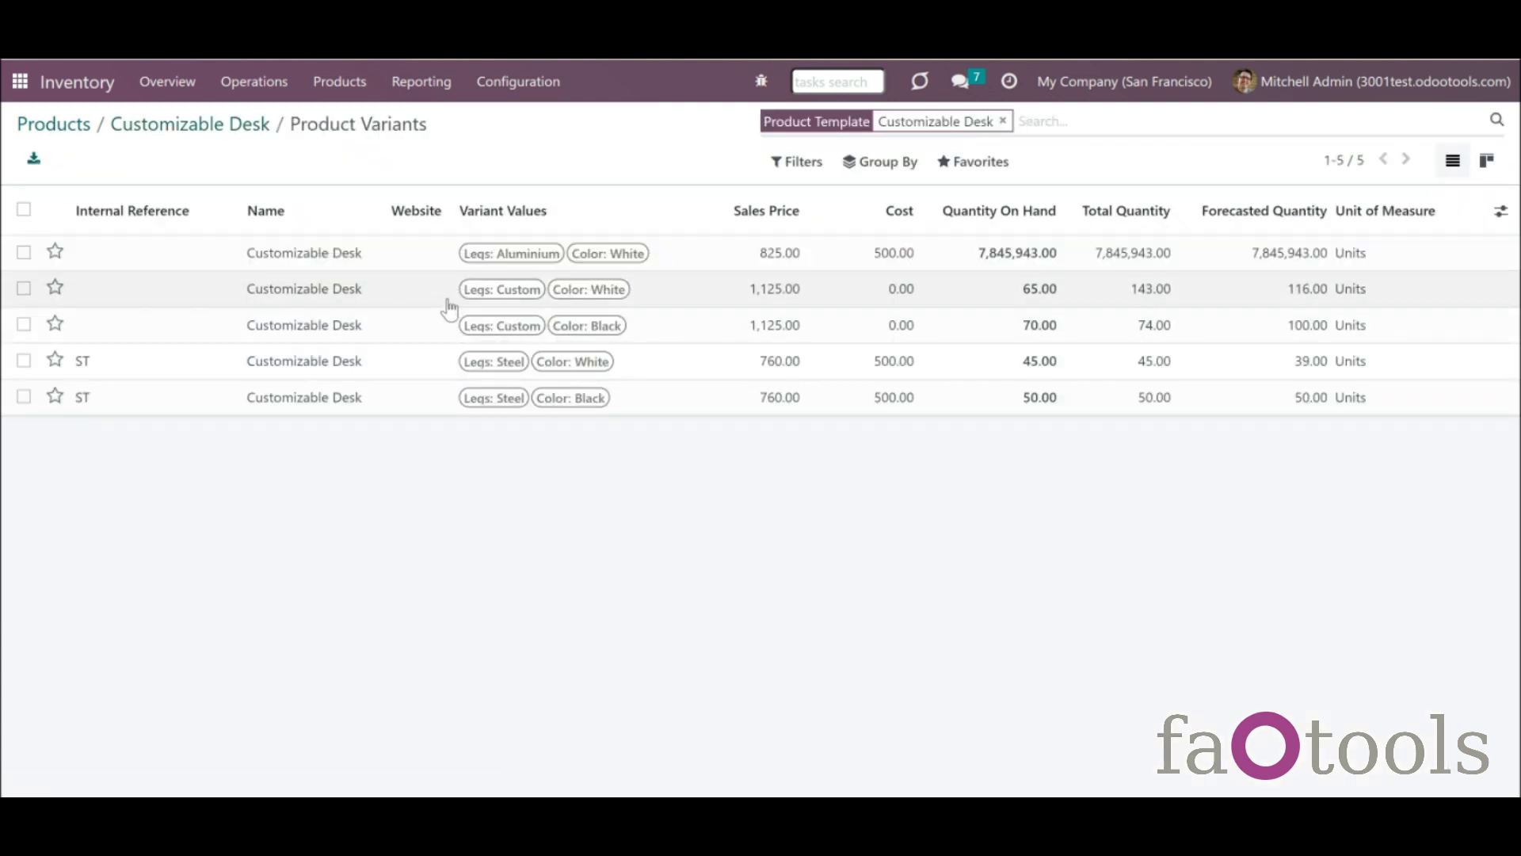
pyautogui.click(500, 332)
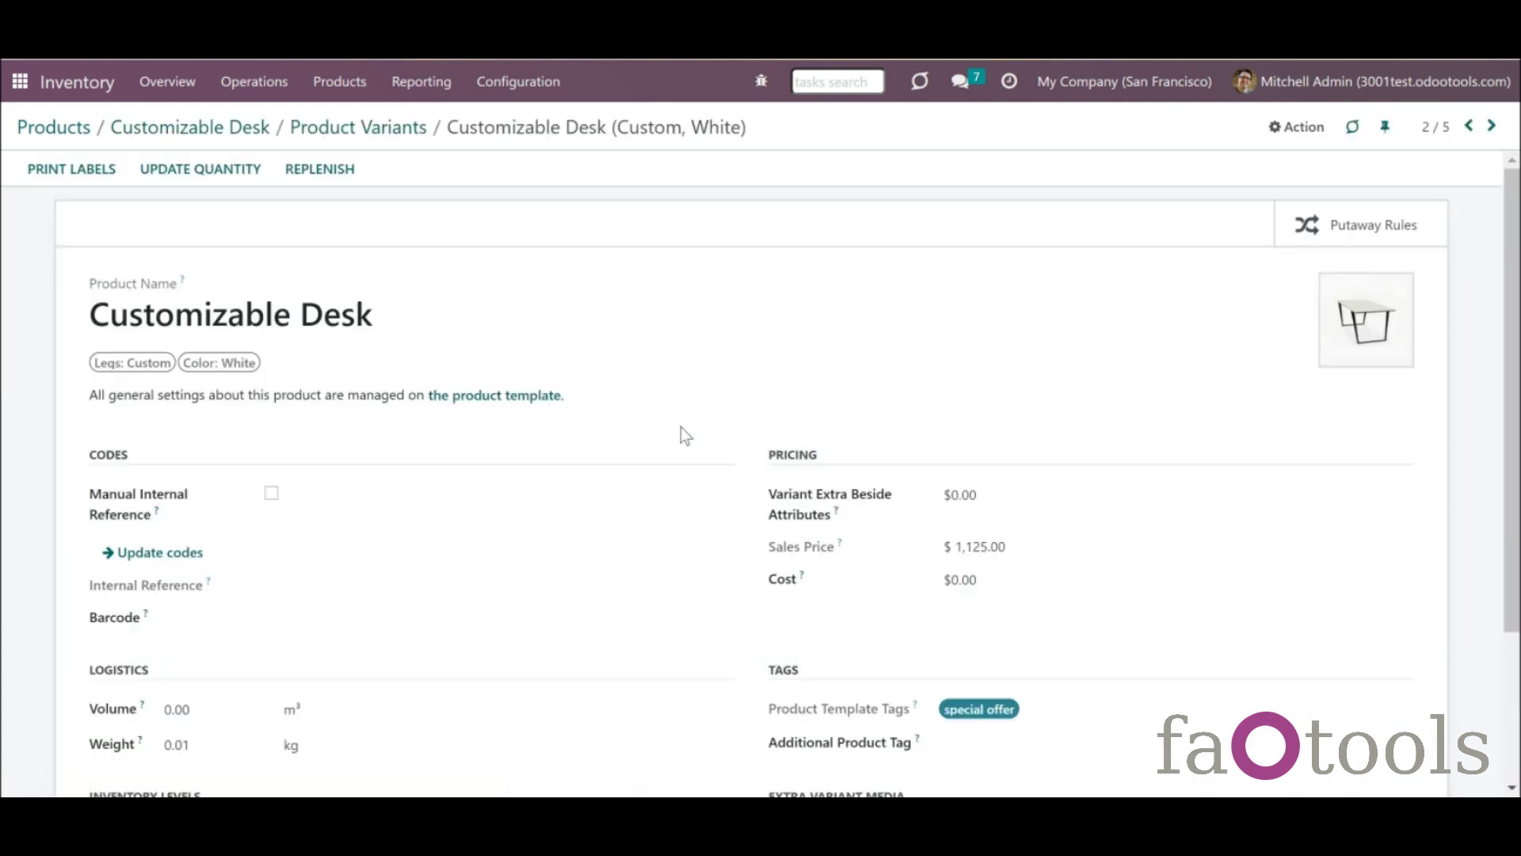
pyautogui.scroll(-3, 1494, 431)
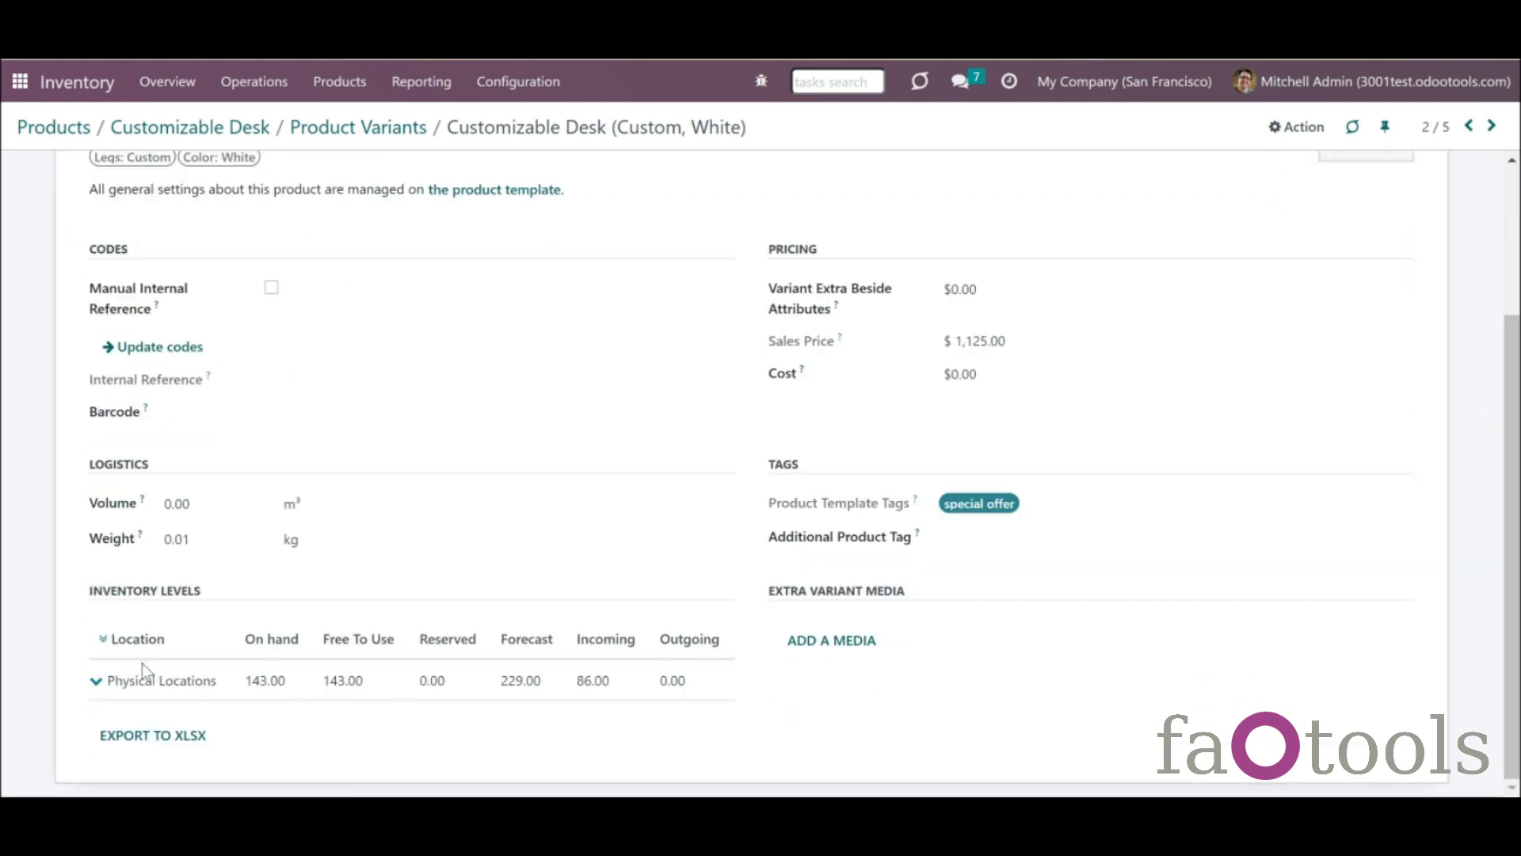
# - Expand Physical Locations for the Custom, White variant and export its inventory levels to XLSX
pyautogui.click(96, 682)
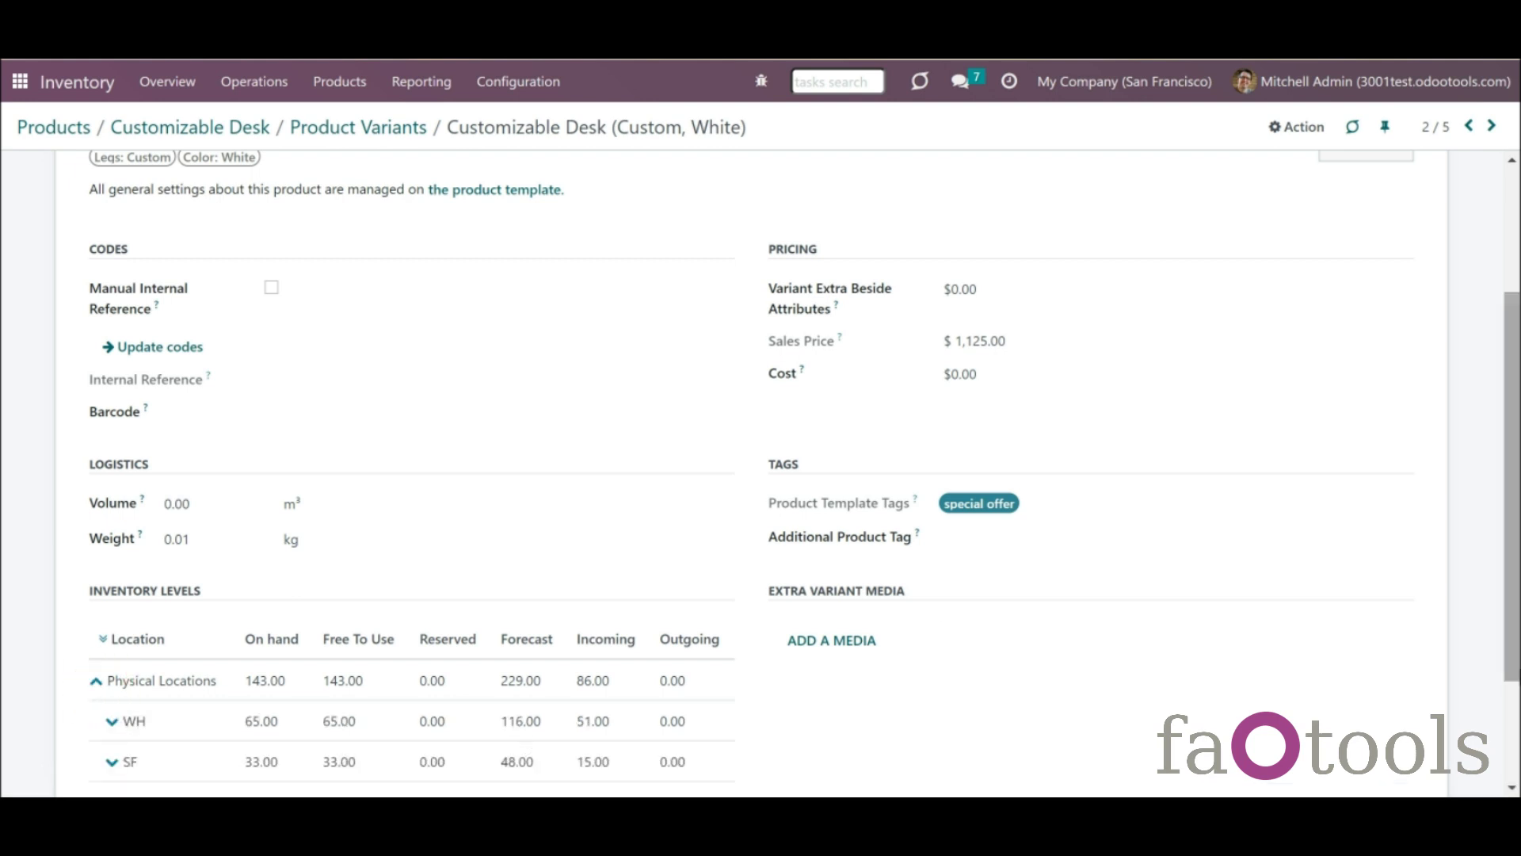
pyautogui.scroll(-2, 1504, 638)
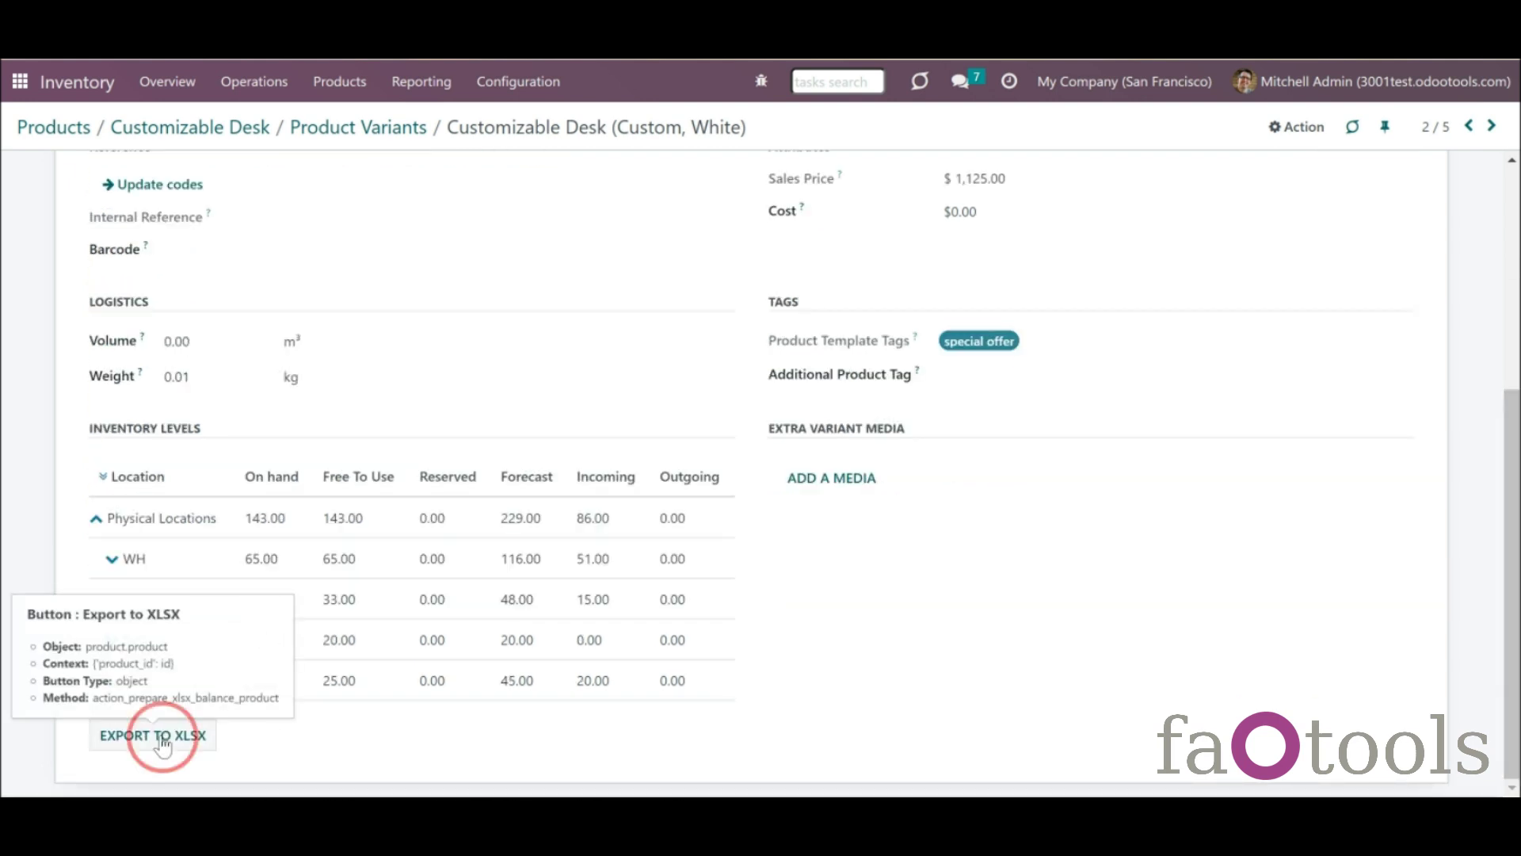
pyautogui.click(160, 735)
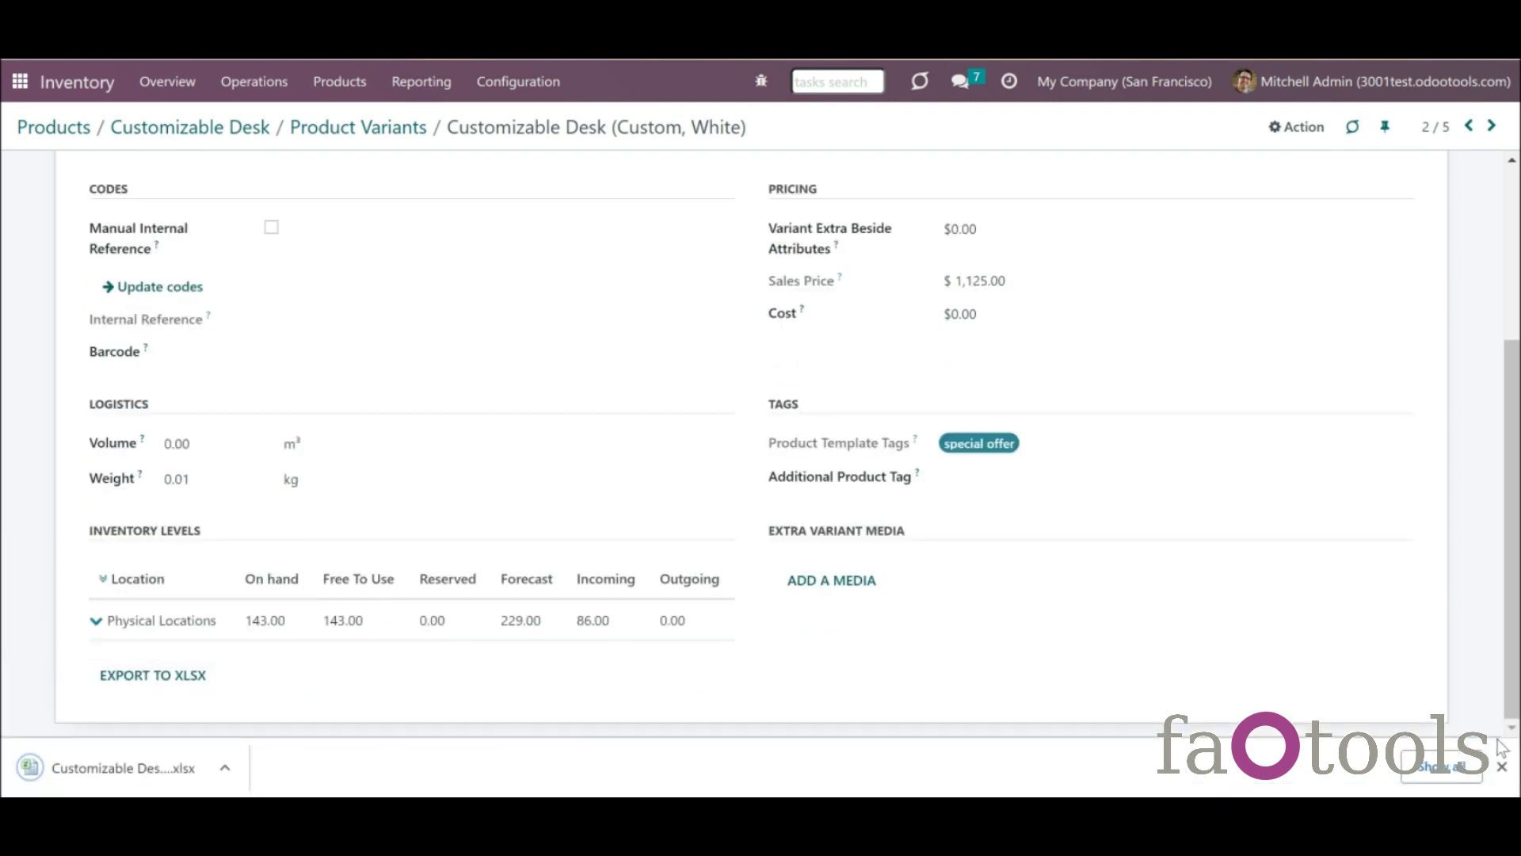
pyautogui.click(1501, 767)
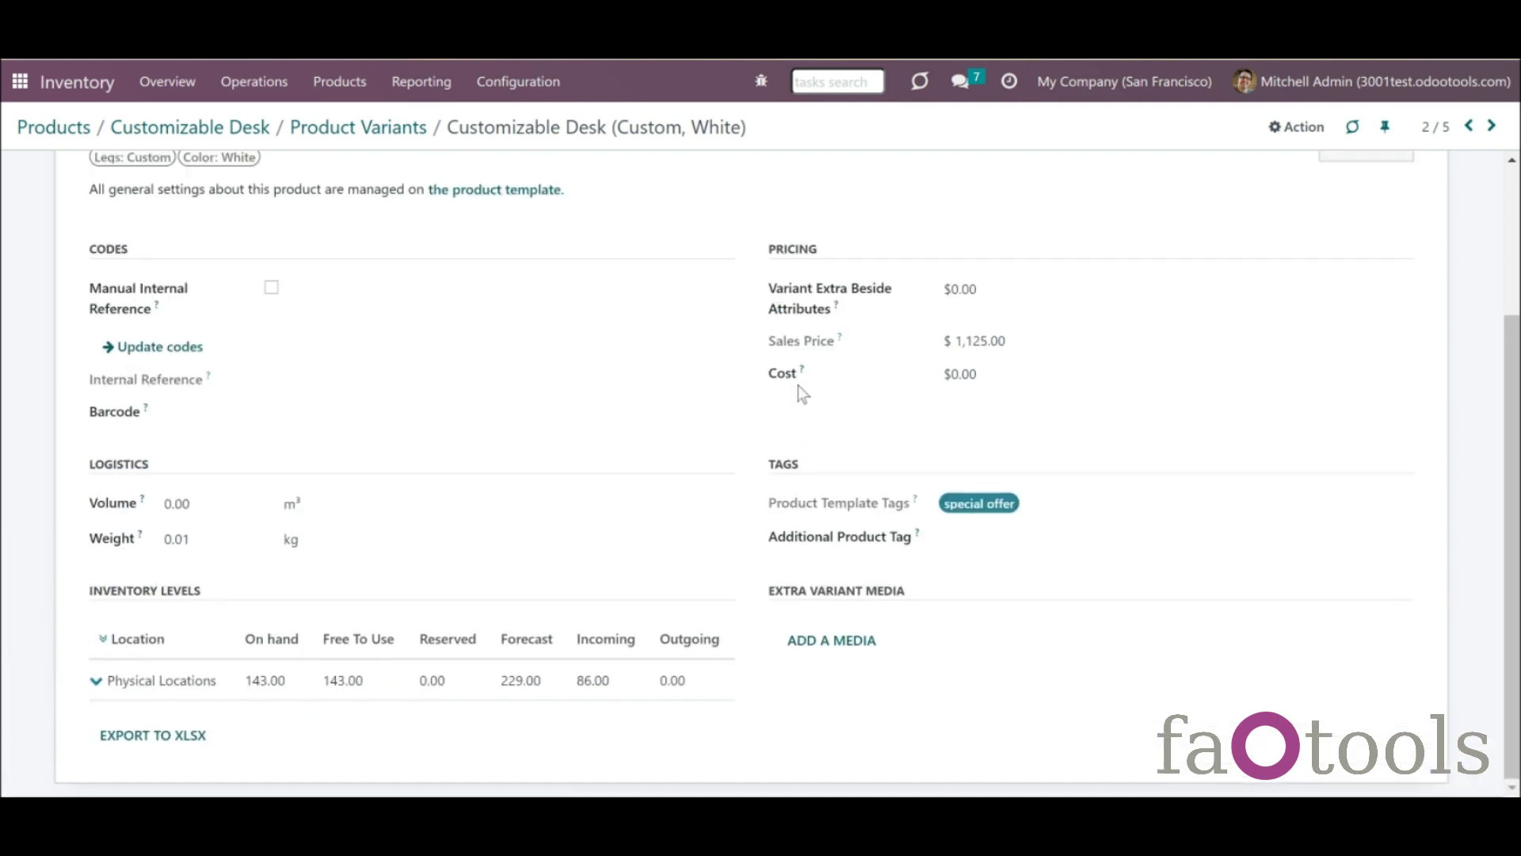
# - Open the Custom, White variant of Customizable Desk from the list of all product variants
pyautogui.click(338, 89)
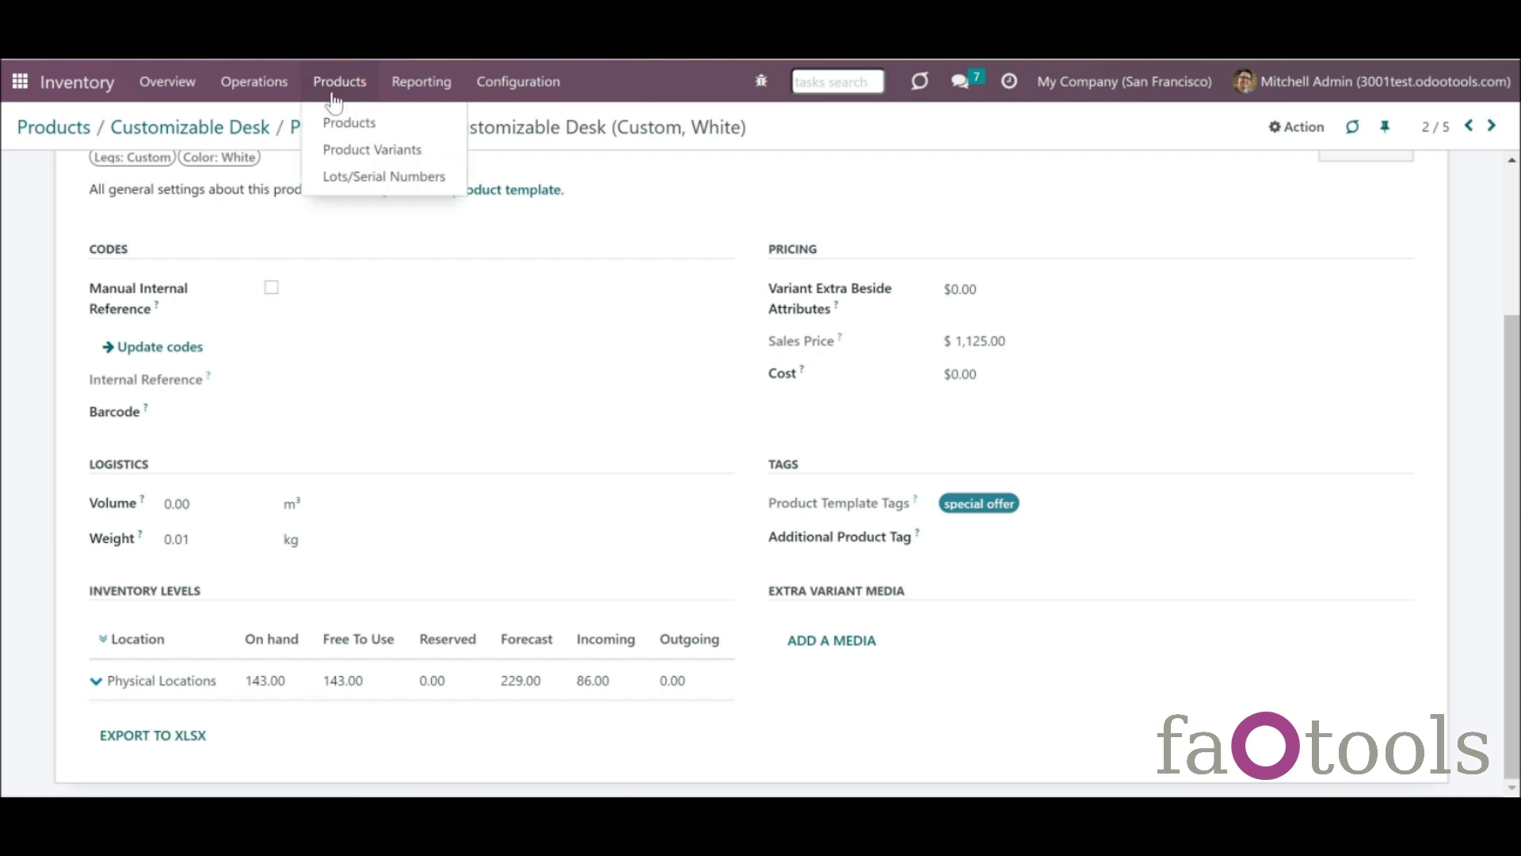
pyautogui.click(359, 151)
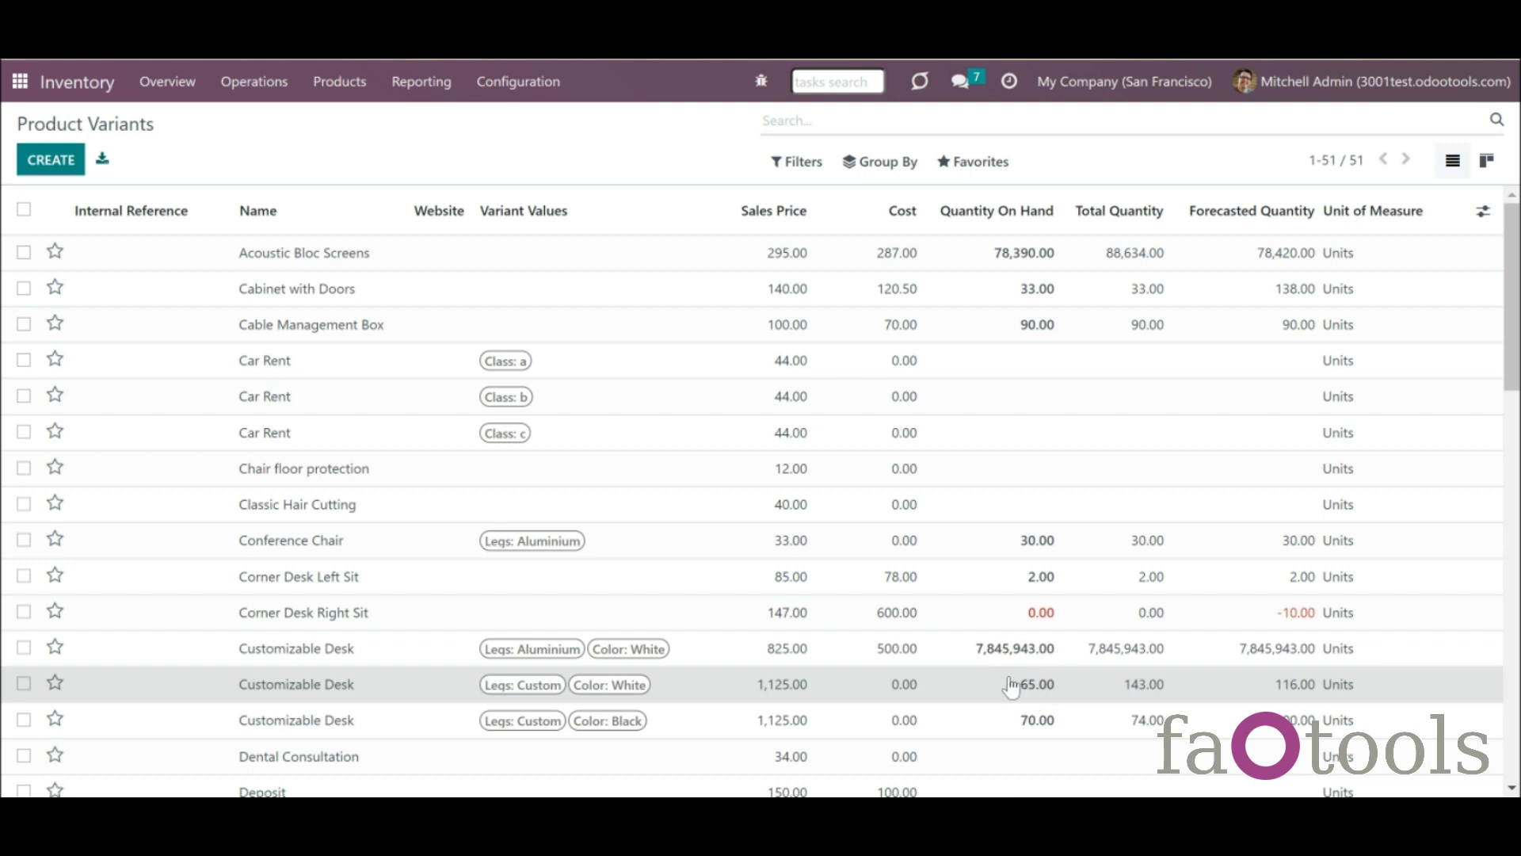
pyautogui.press('Return')
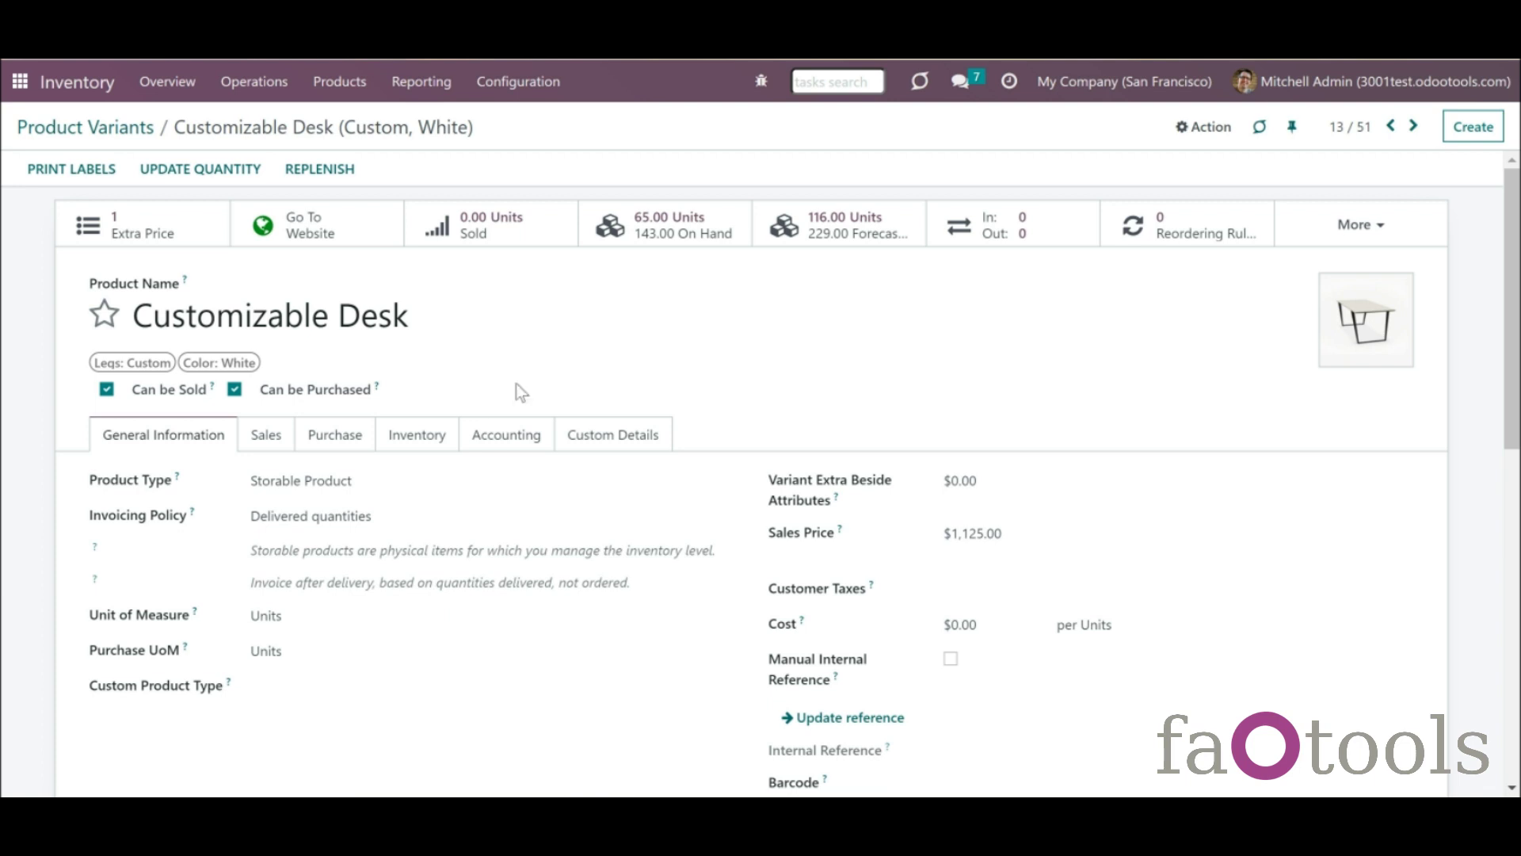
# - Show the variant's inventory levels and expand Physical Locations, WH and SF
pyautogui.click(417, 436)
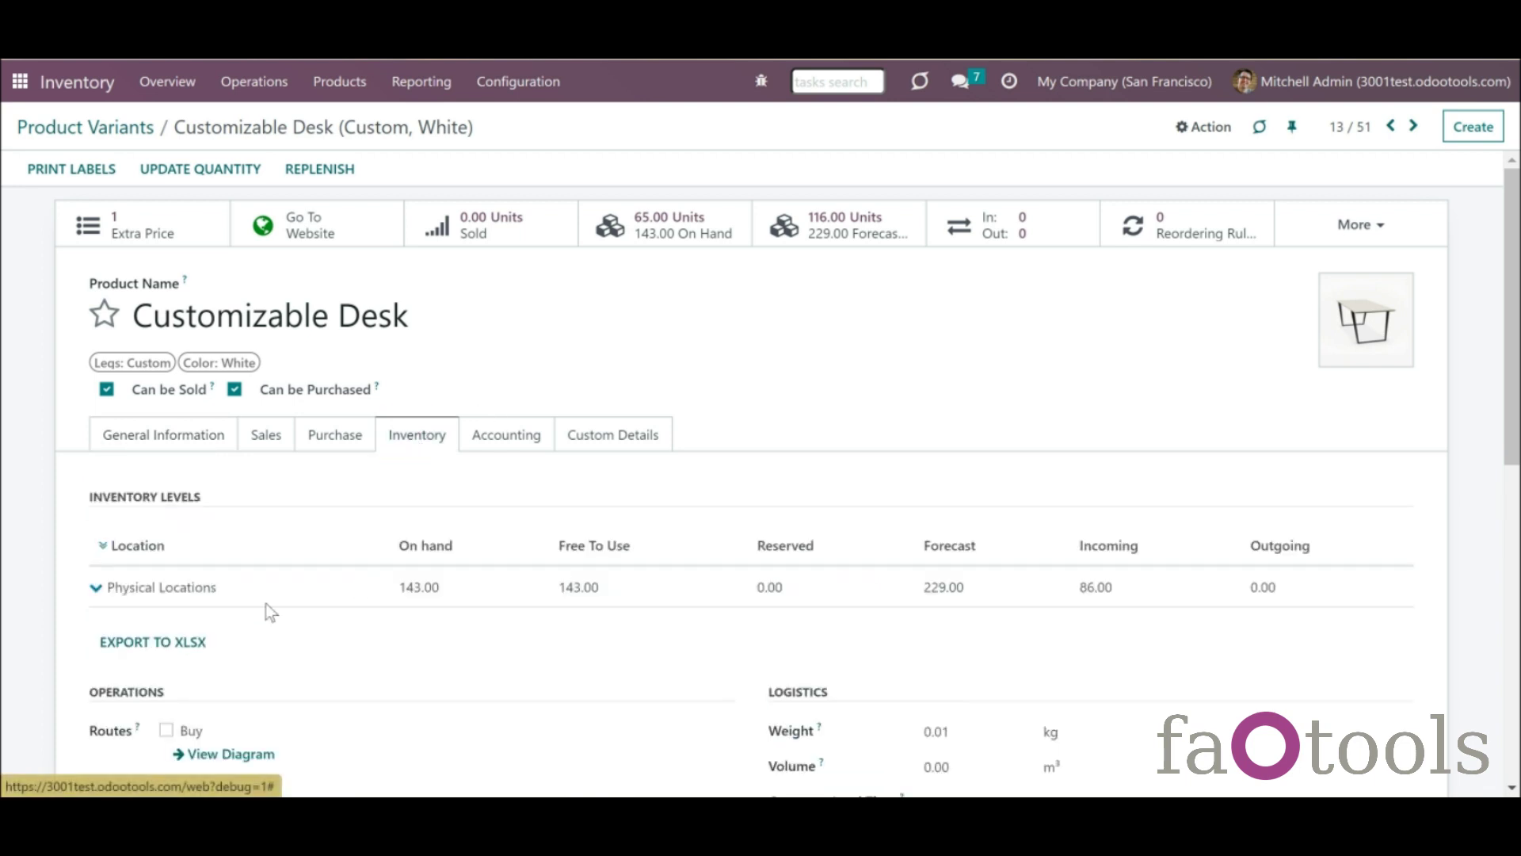
pyautogui.click(95, 589)
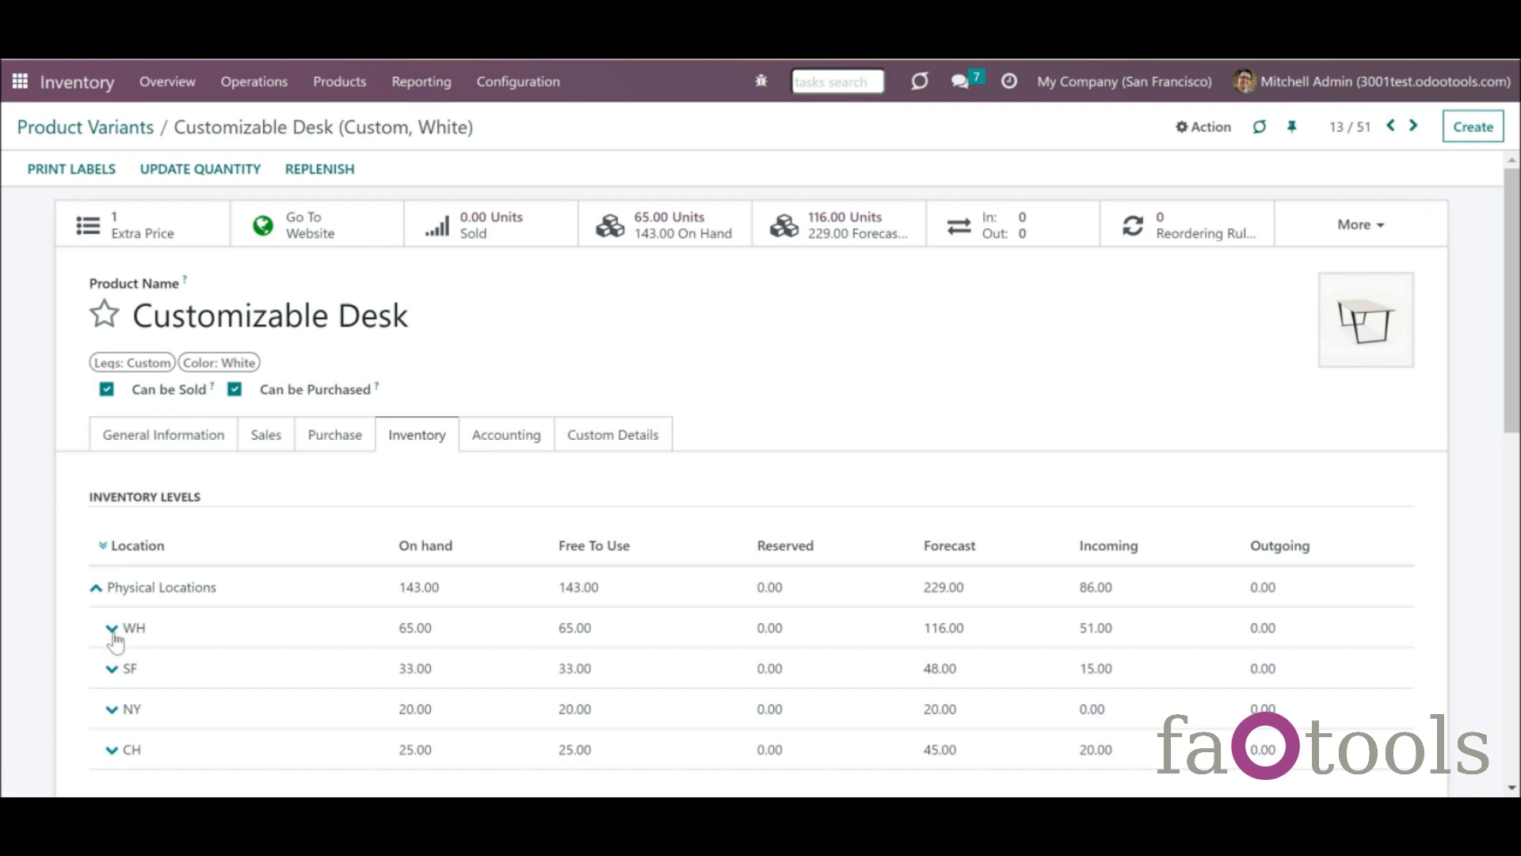
pyautogui.click(113, 630)
pyautogui.click(112, 713)
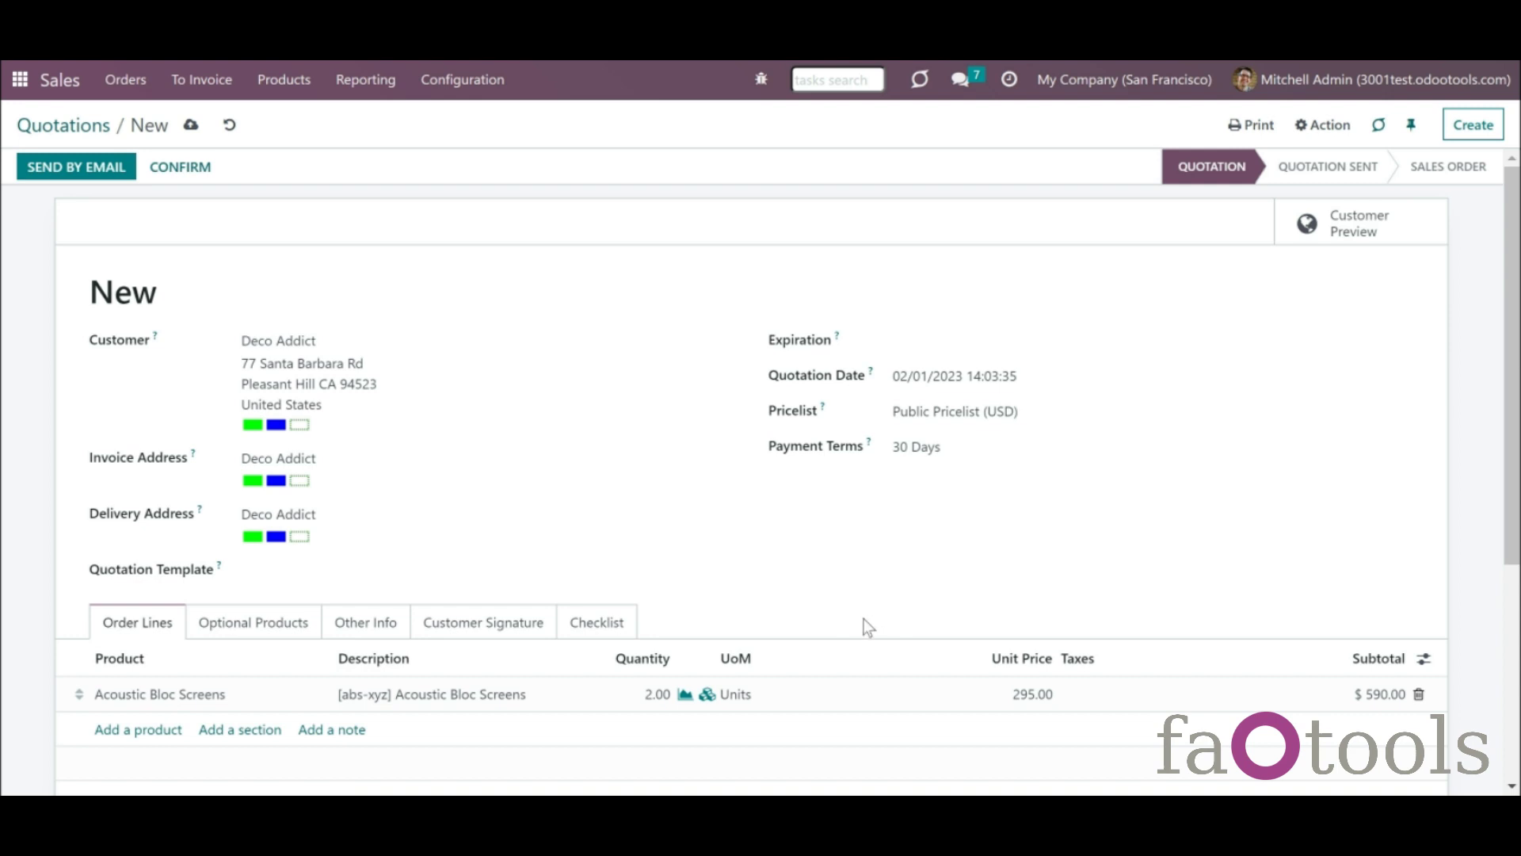
# - Show the inventory levels for the Acoustic Bloc Screens line of the new sales quotation and expand Physical Locations
pyautogui.click(709, 697)
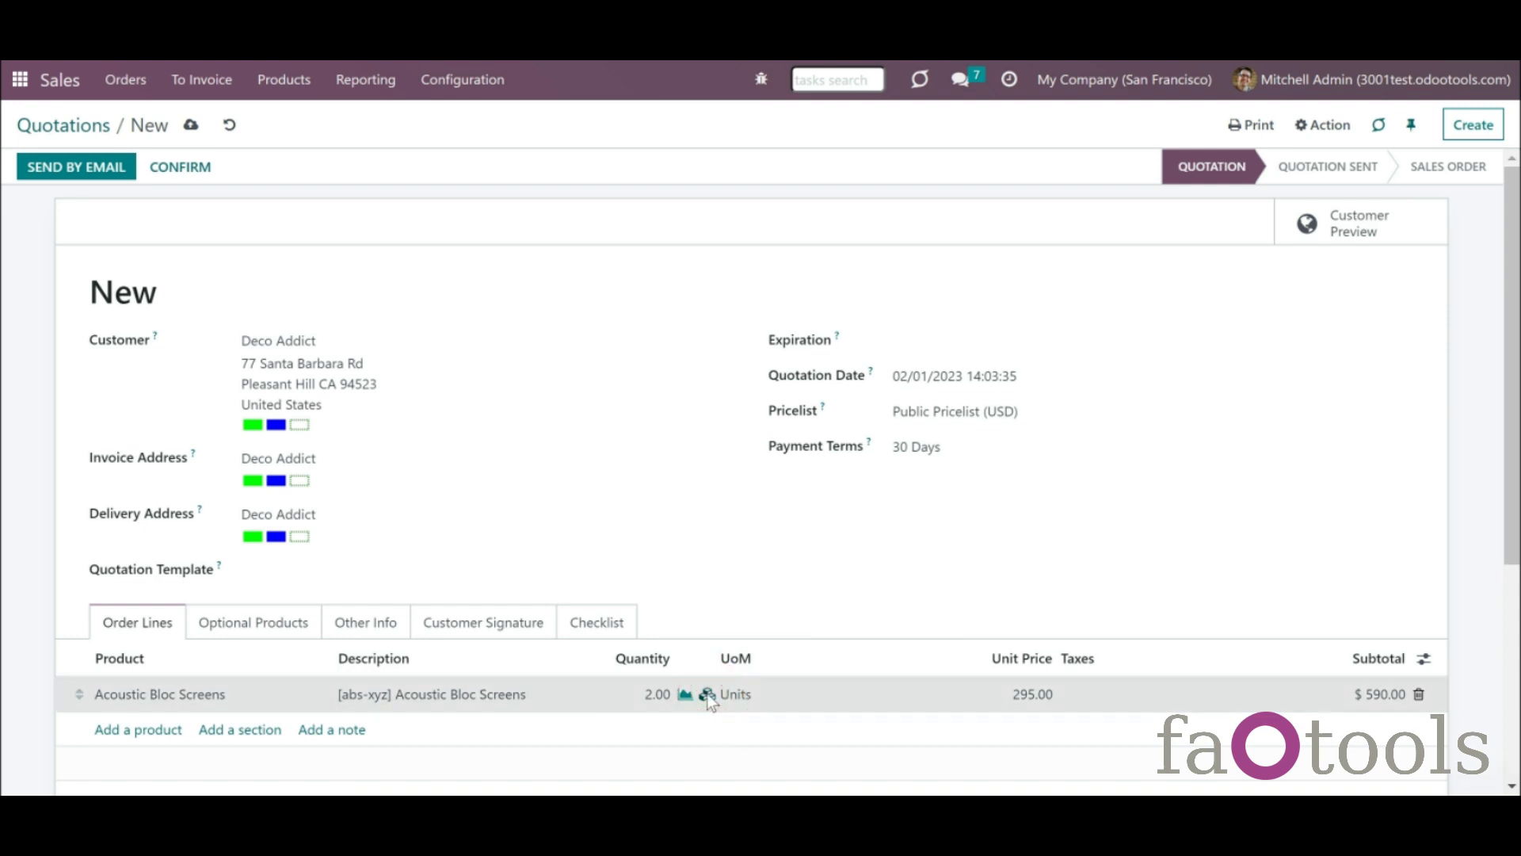
pyautogui.click(708, 696)
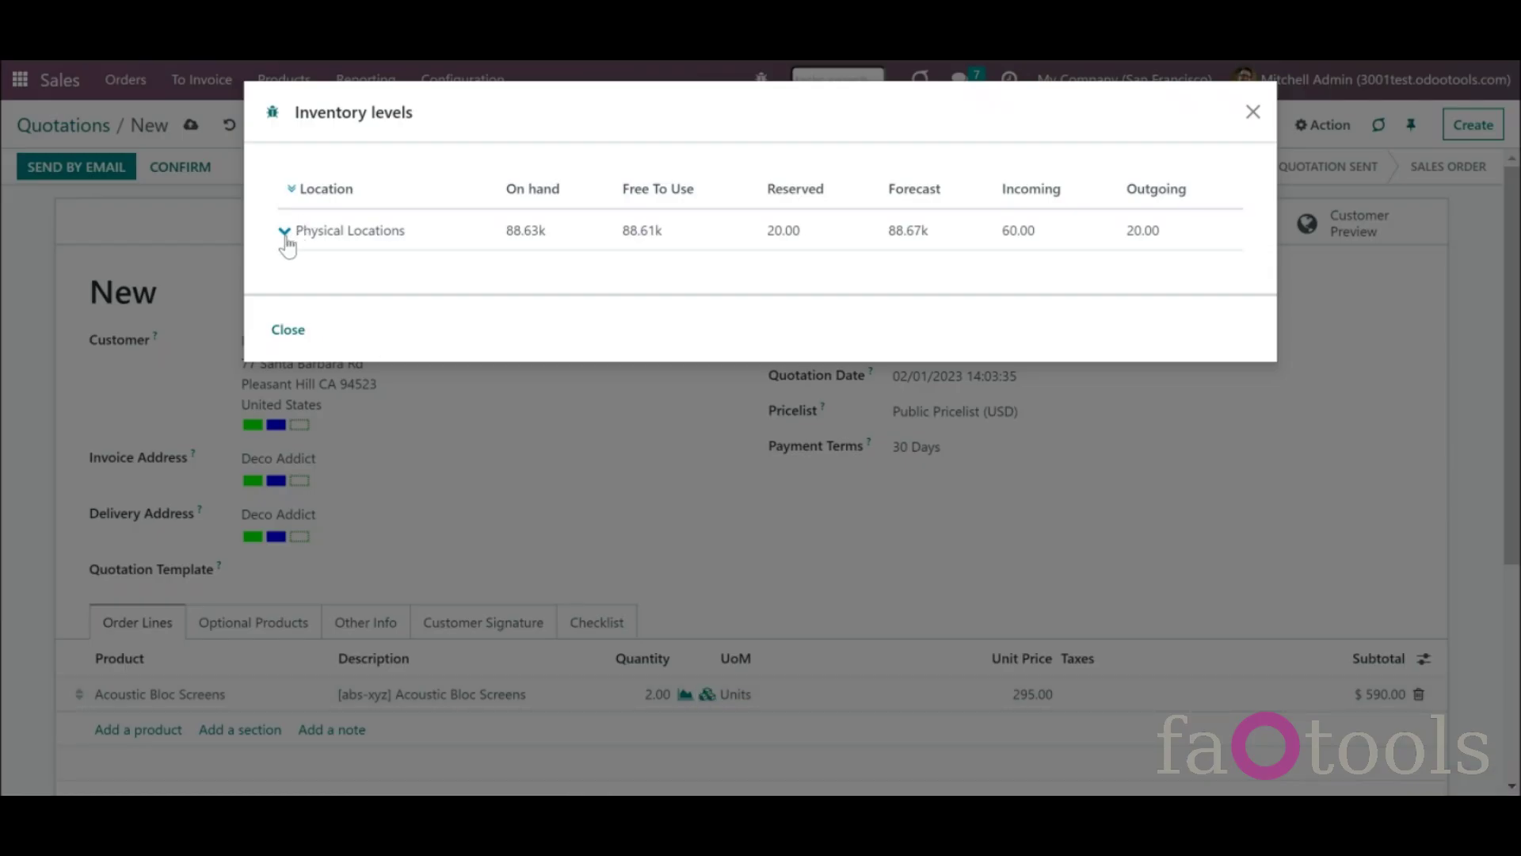
pyautogui.click(285, 234)
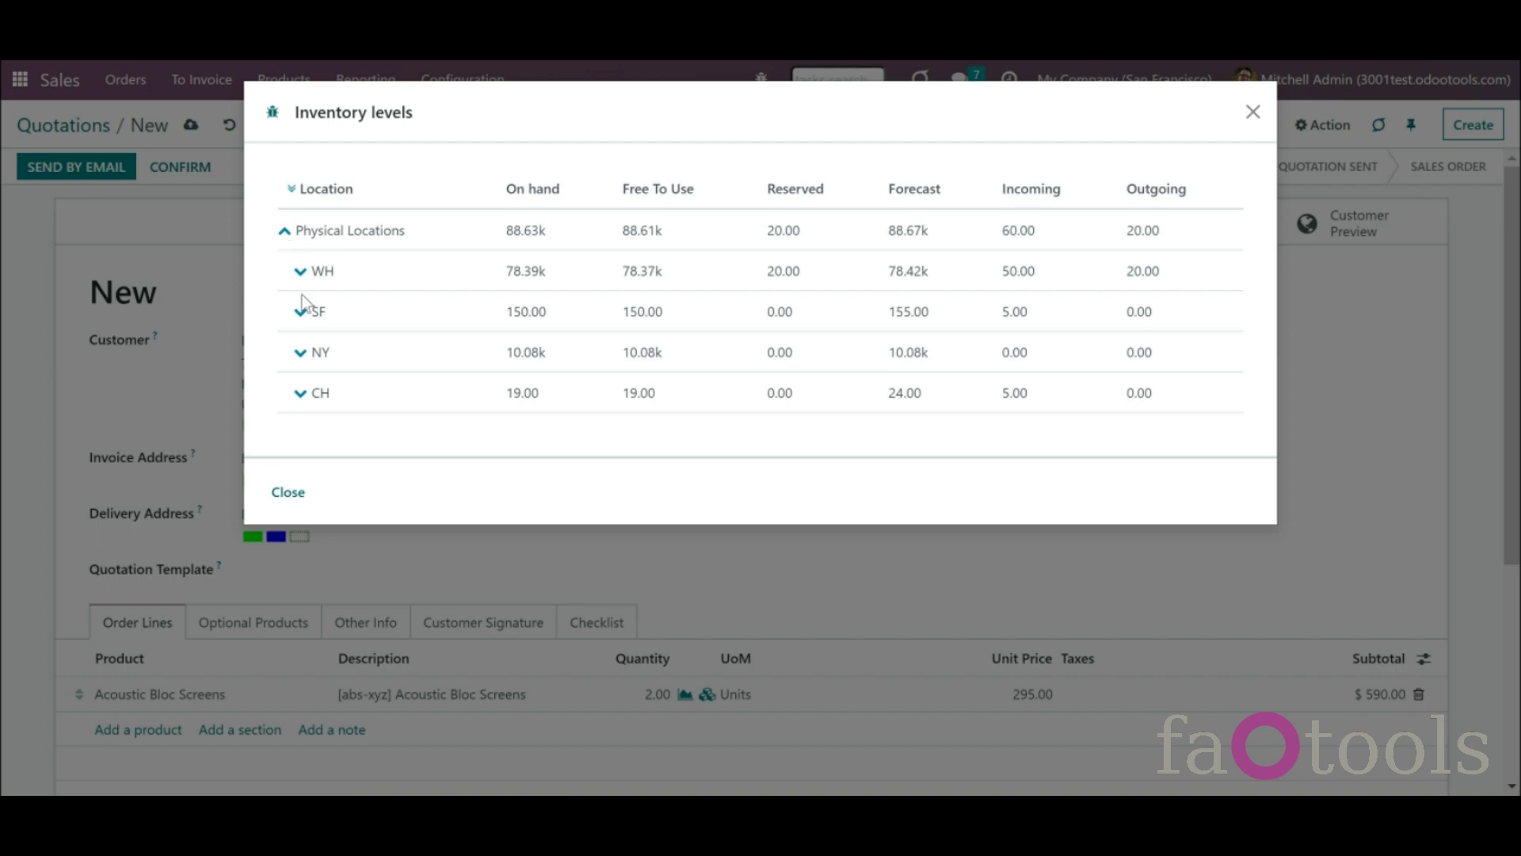
# - Expand WH, SF, NY and CH in the inventory levels, including the Stock locations of SF and NY
pyautogui.click(299, 274)
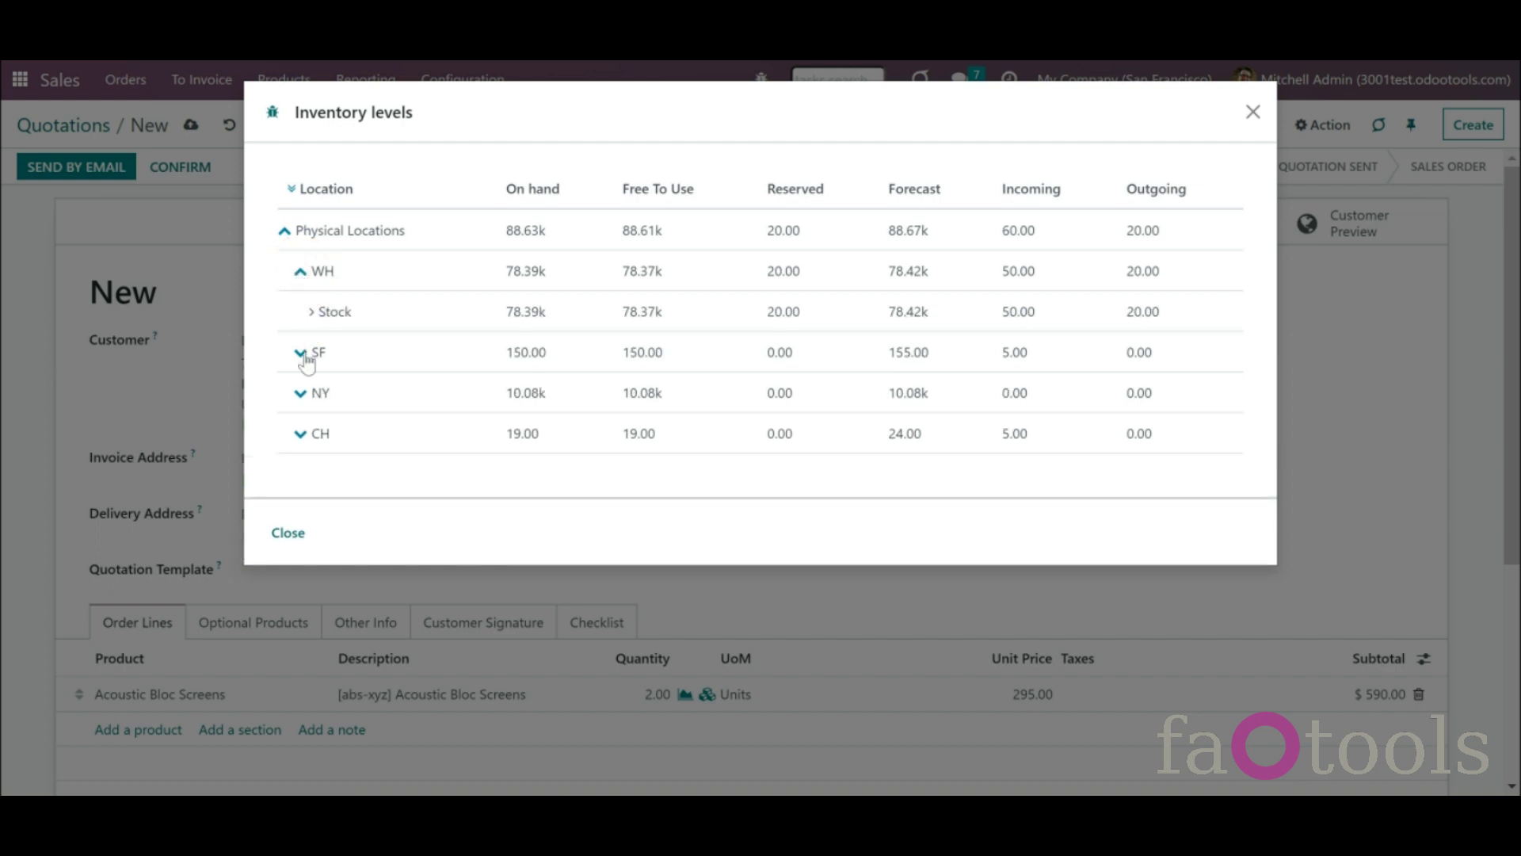
pyautogui.click(299, 352)
pyautogui.click(315, 396)
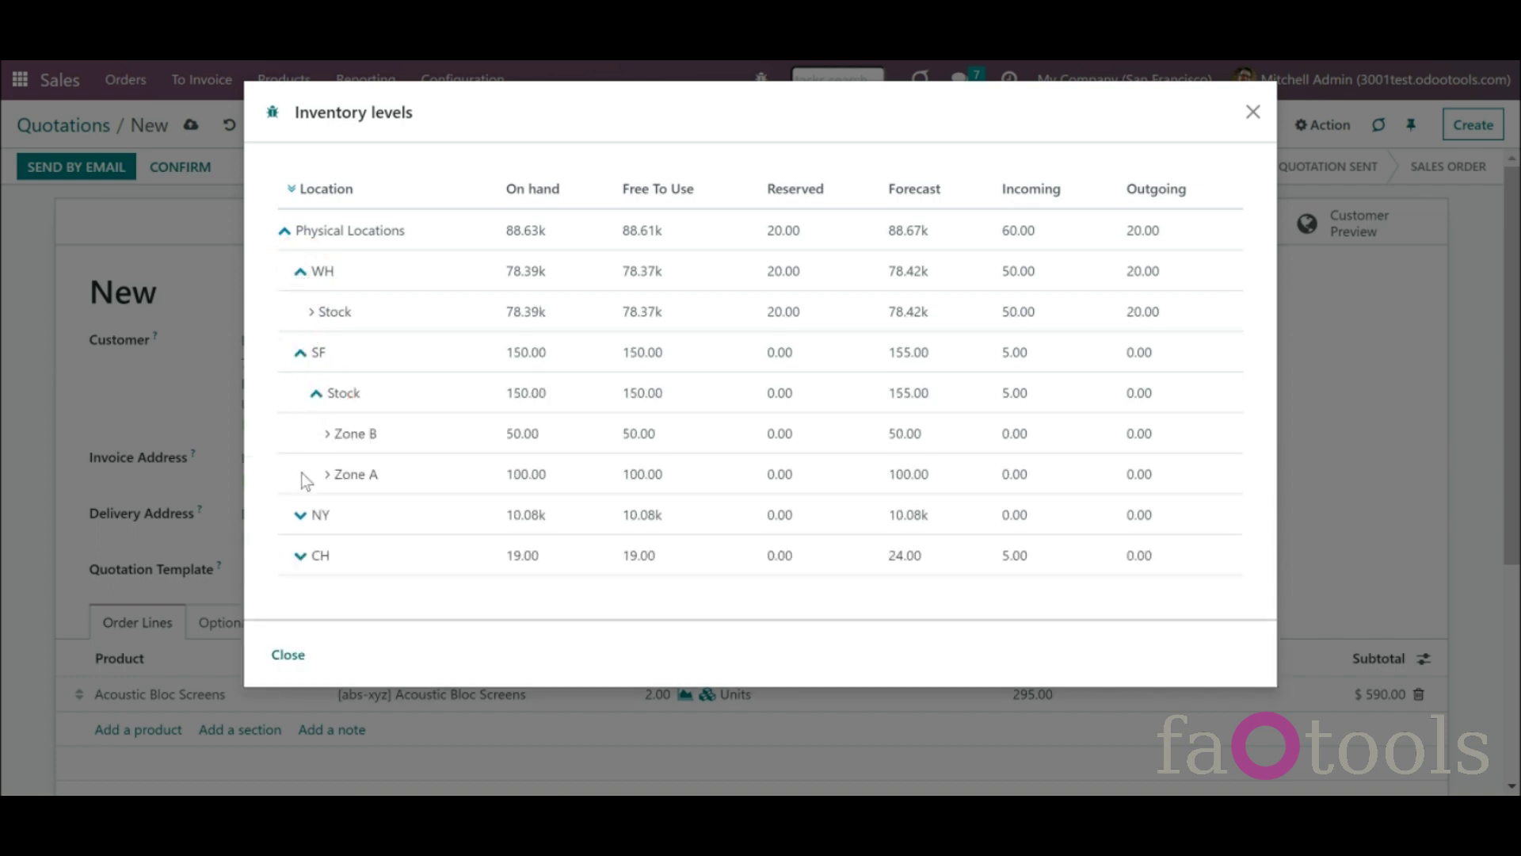
pyautogui.click(300, 519)
pyautogui.click(301, 598)
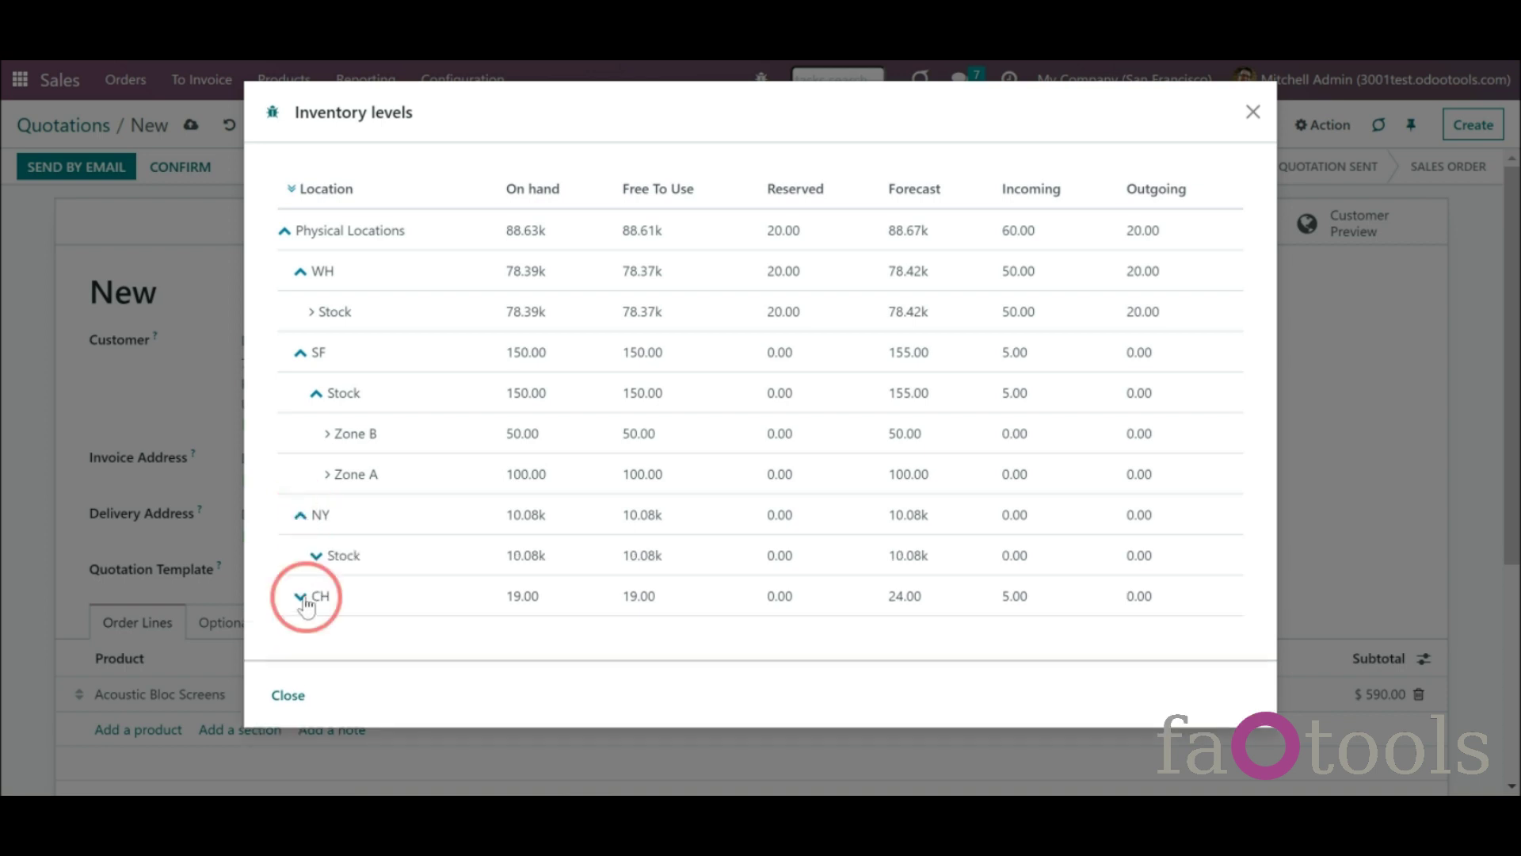
pyautogui.click(317, 558)
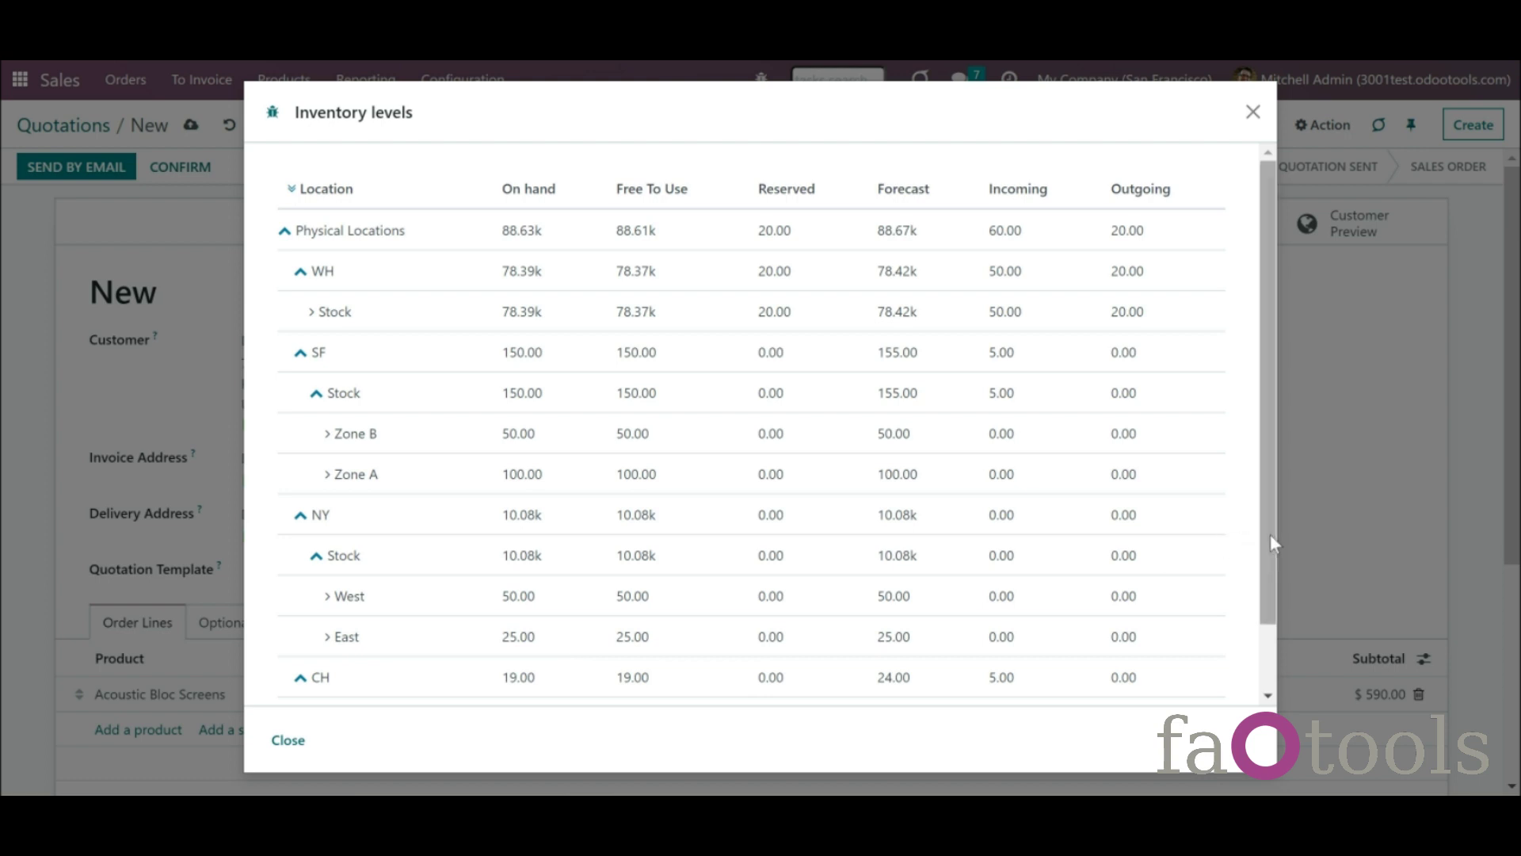
pyautogui.moveTo(1271, 534); pyautogui.dragTo(1254, 492)
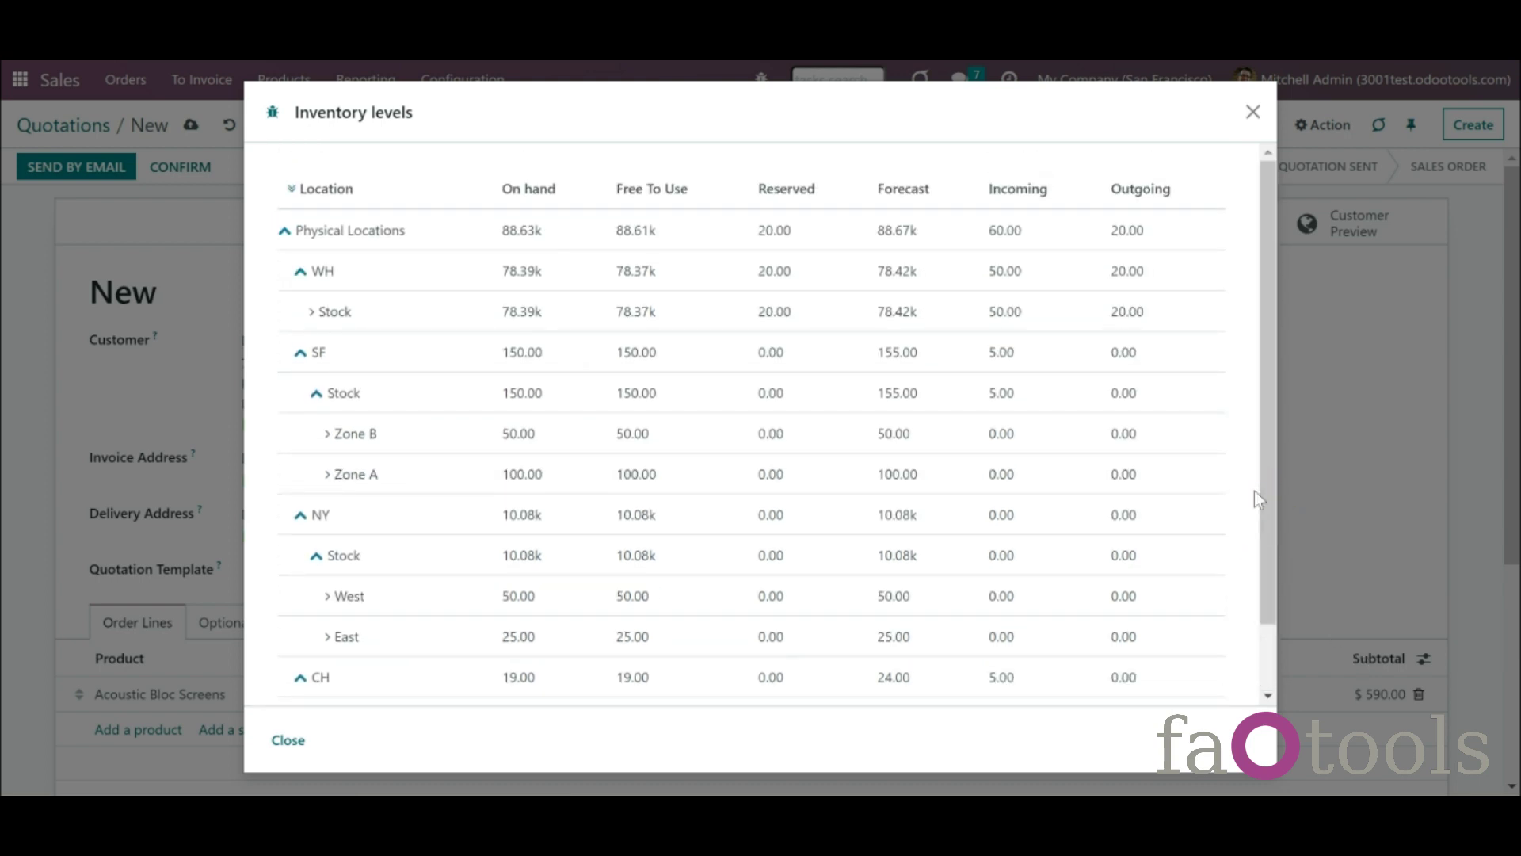